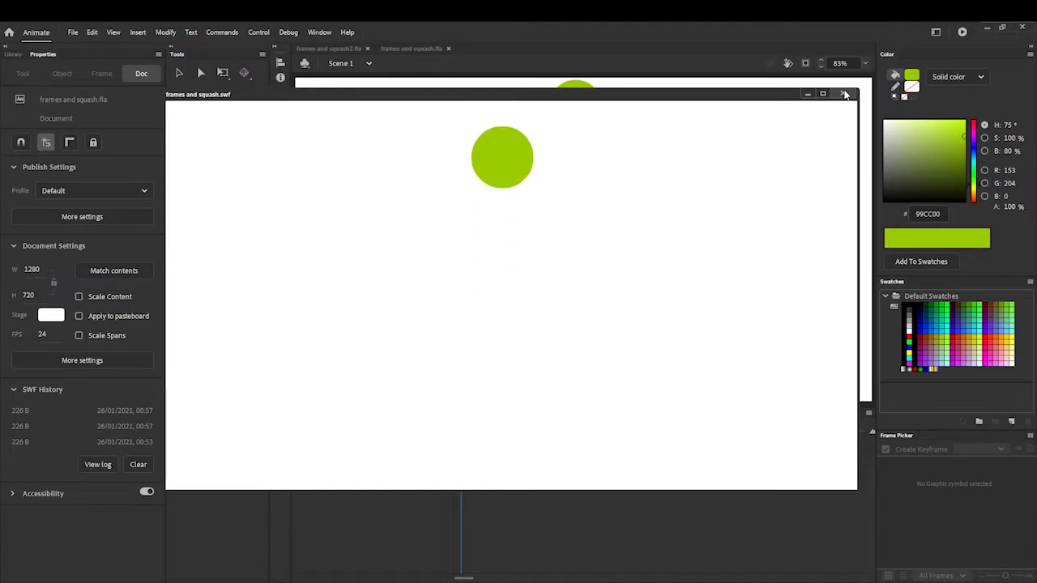
# - Close the current movie preview, switch to frames and squash2.fla, and preview its bouncing ball animation
pyautogui.click(843, 94)
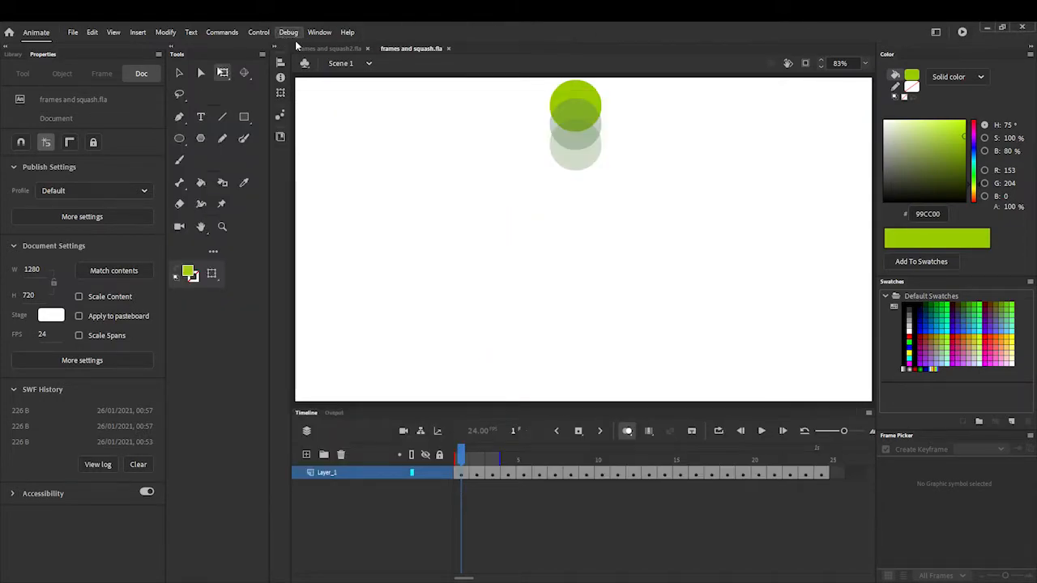
pyautogui.click(332, 48)
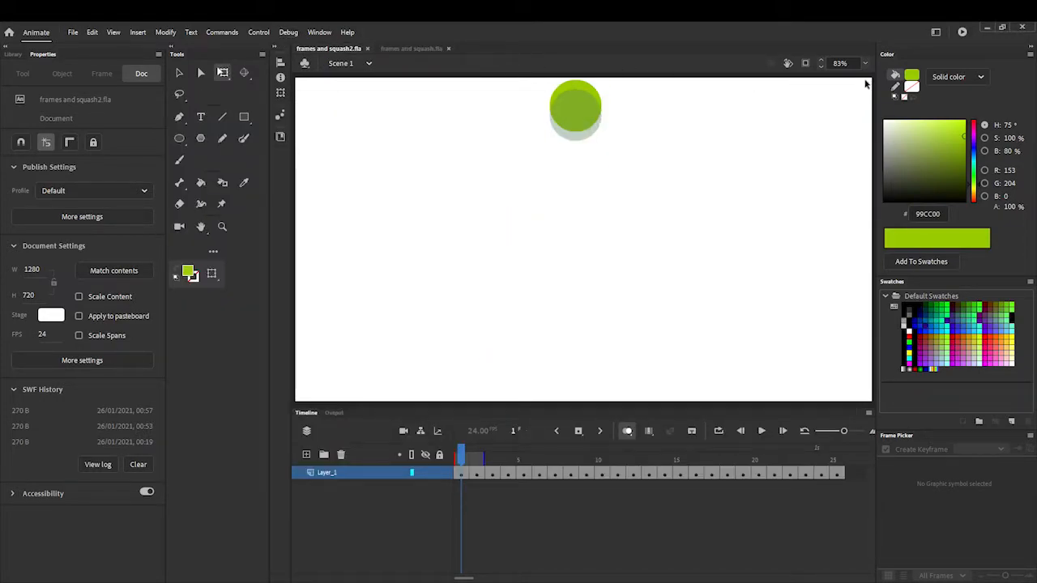
pyautogui.click(961, 32)
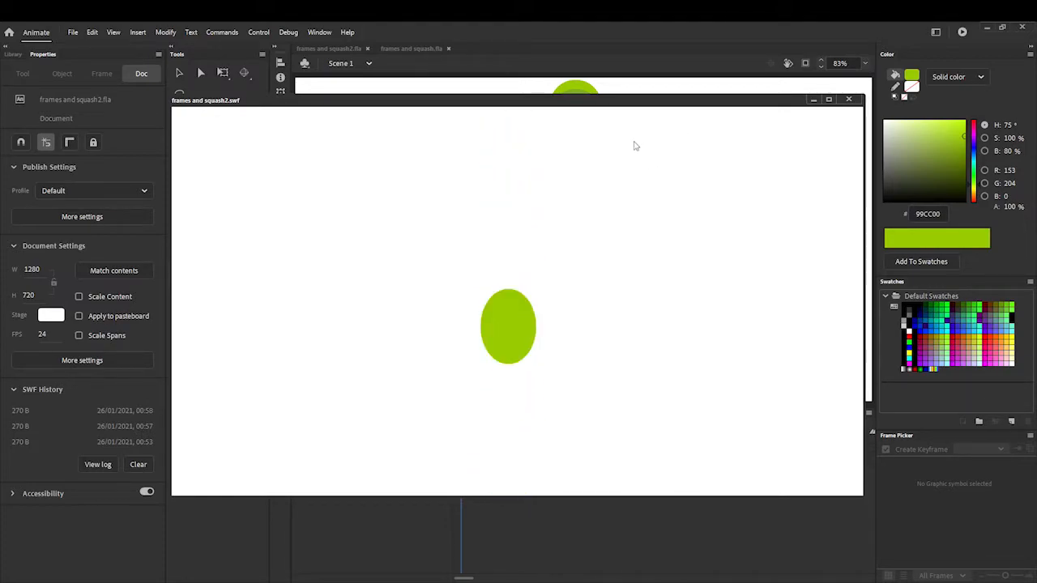
pyautogui.click(848, 100)
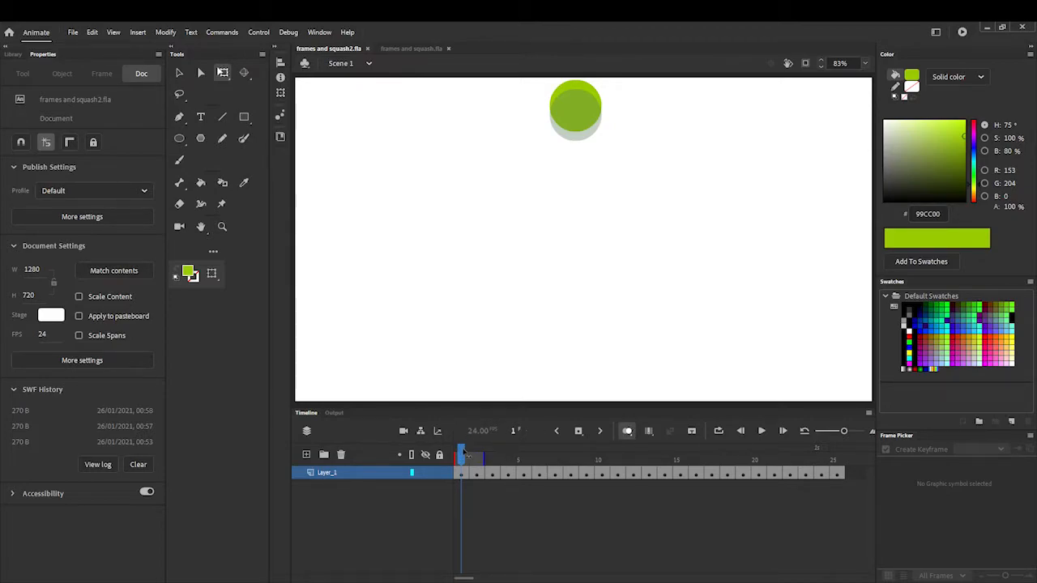
# - Scrub through the frames and squash2.fla timeline to examine the ball's spacing, stretch and squash, returning to frame 1
pyautogui.moveTo(469, 456); pyautogui.dragTo(568, 492)
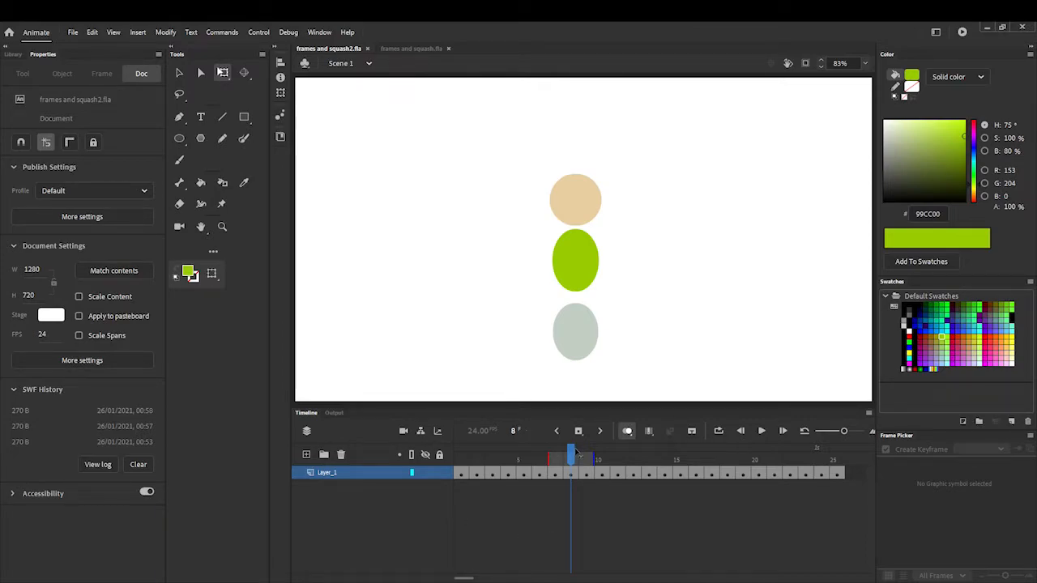
pyautogui.moveTo(576, 452); pyautogui.dragTo(588, 455)
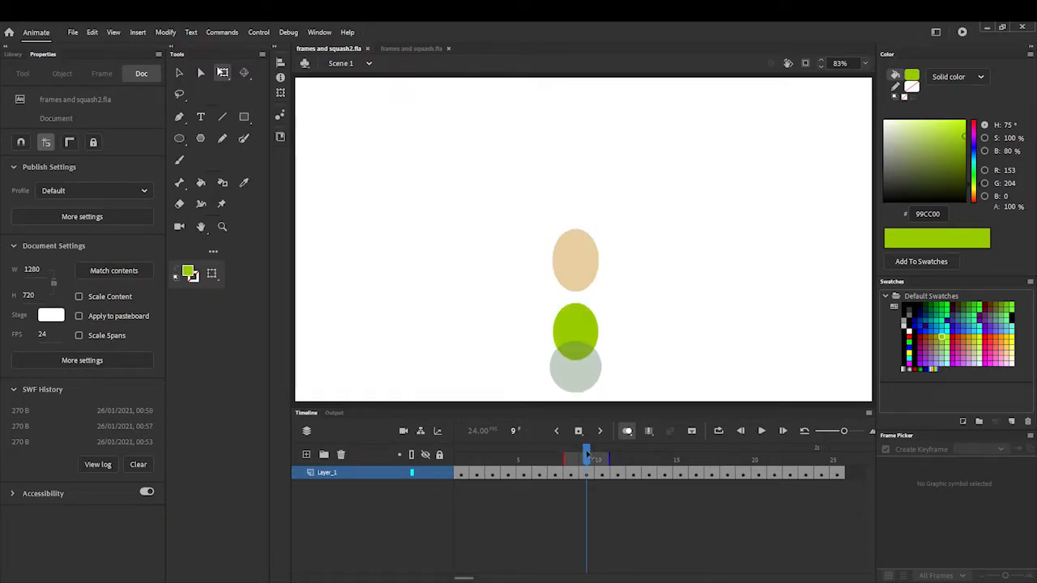
pyautogui.moveTo(588, 455); pyautogui.dragTo(633, 461)
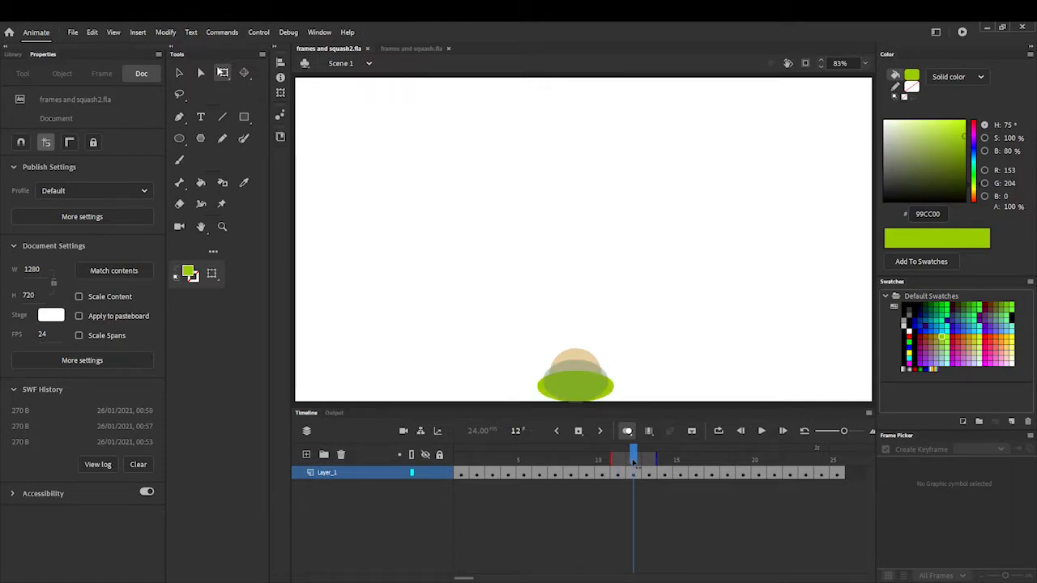
pyautogui.moveTo(638, 463); pyautogui.dragTo(649, 460)
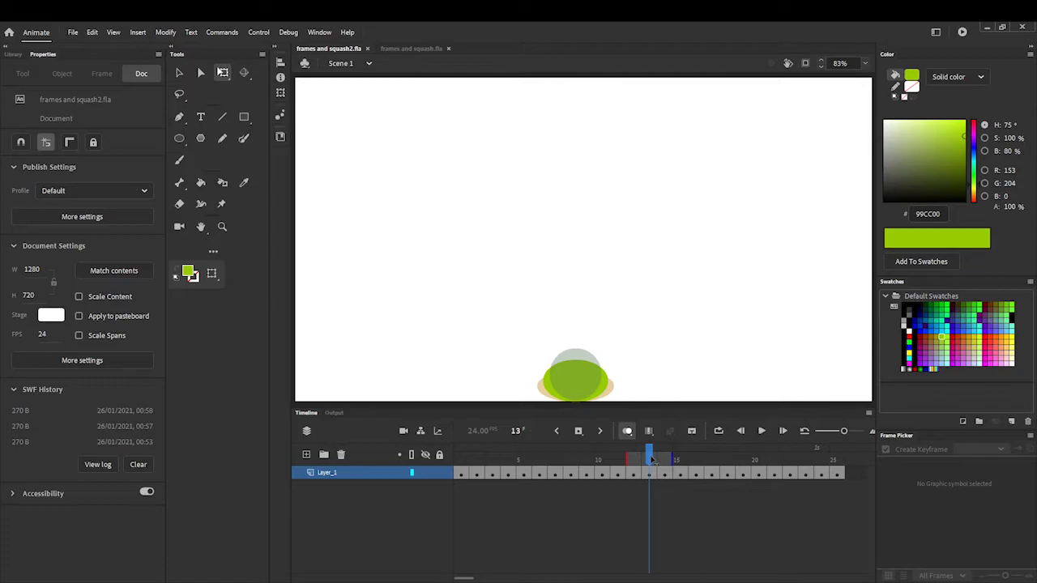
pyautogui.click(661, 459)
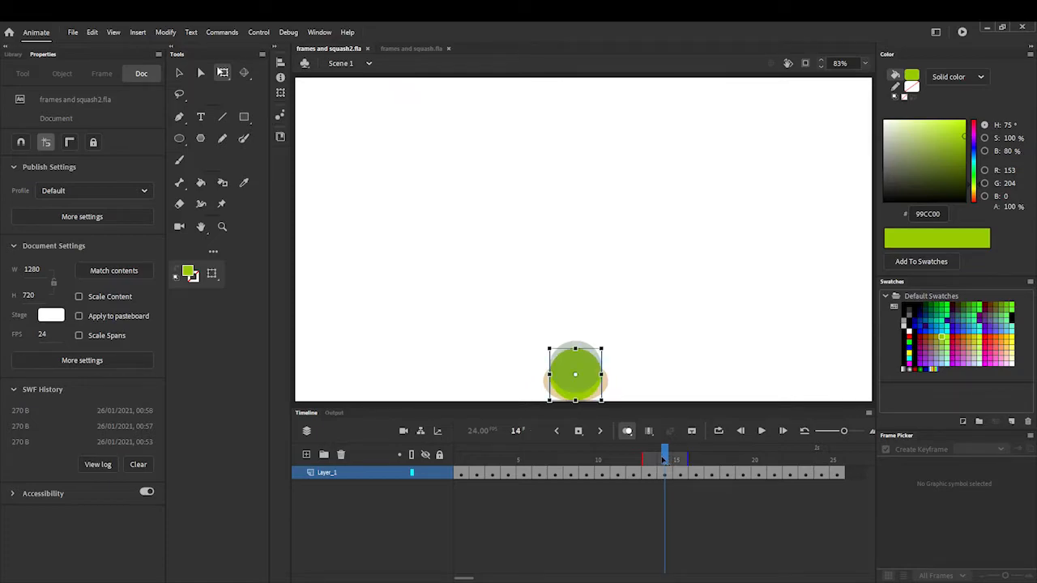
pyautogui.moveTo(675, 460); pyautogui.dragTo(456, 461)
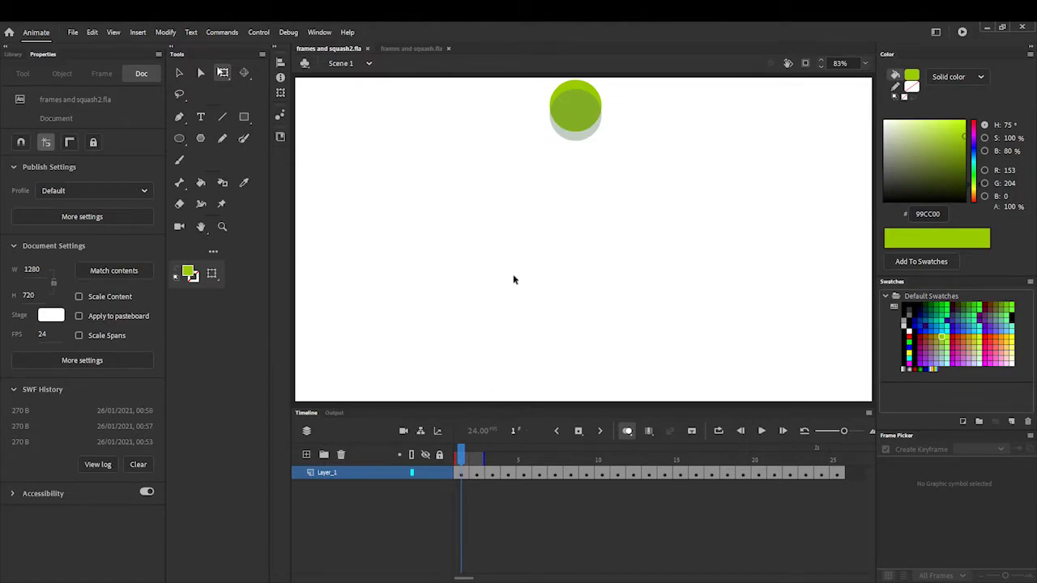
# - Switch to frames and squash.fla and raise the ball in frame 2 to Y 24, close beneath its frame 1 position
pyautogui.click(415, 50)
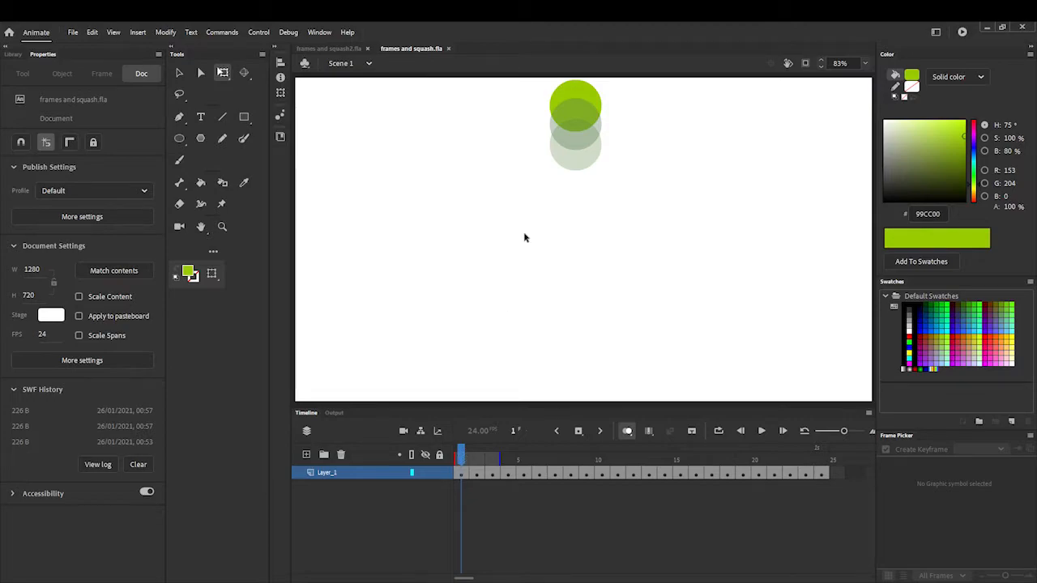
pyautogui.moveTo(464, 457); pyautogui.dragTo(455, 436)
pyautogui.moveTo(461, 454); pyautogui.dragTo(478, 457)
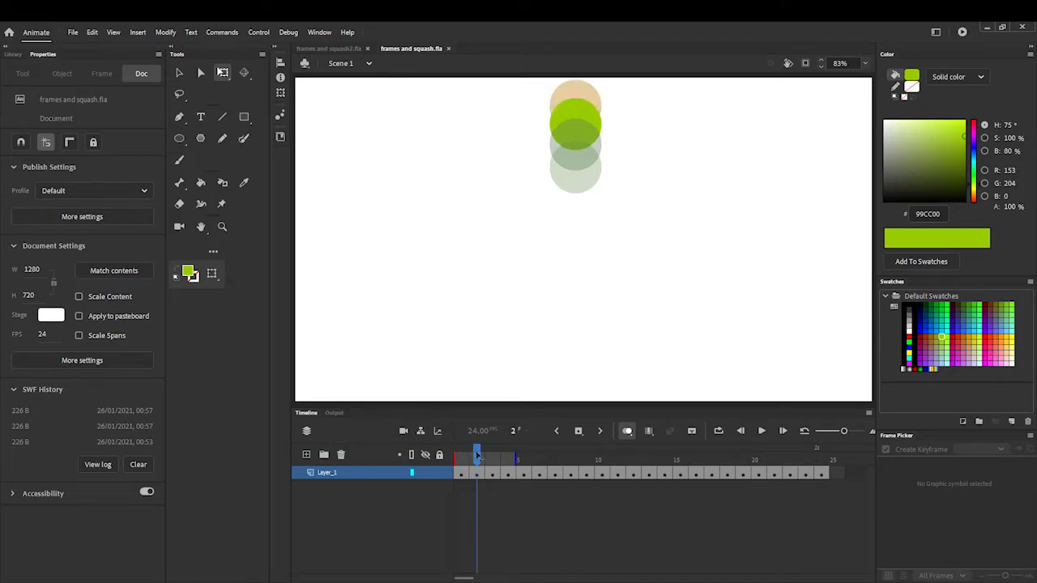
pyautogui.click(590, 116)
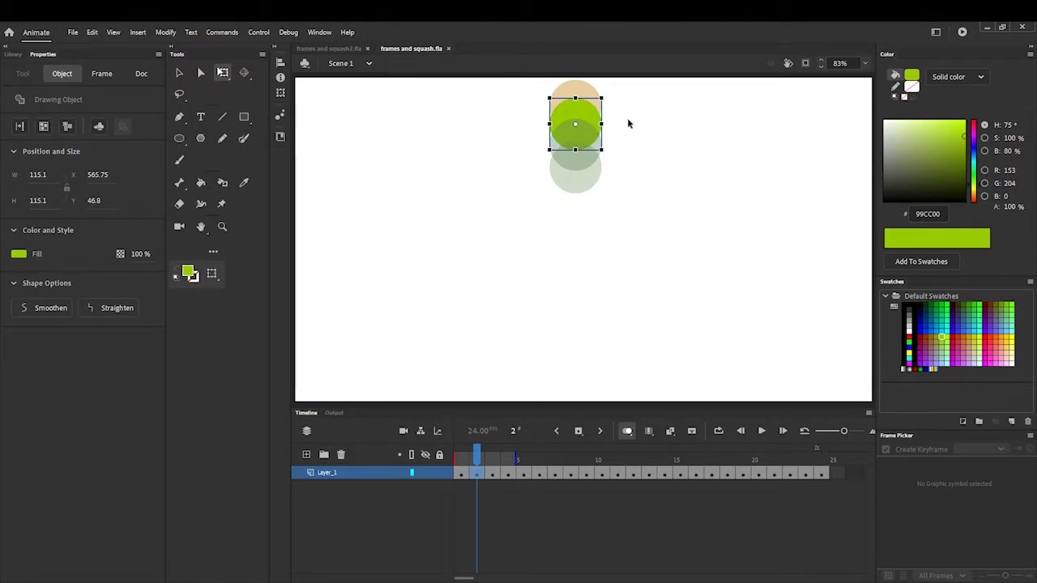
pyautogui.press('Up')
pyautogui.press('Up')
pyautogui.press('Up')
pyautogui.press('Up')
pyautogui.press('Up')
pyautogui.press('Up')
pyautogui.press('Up')
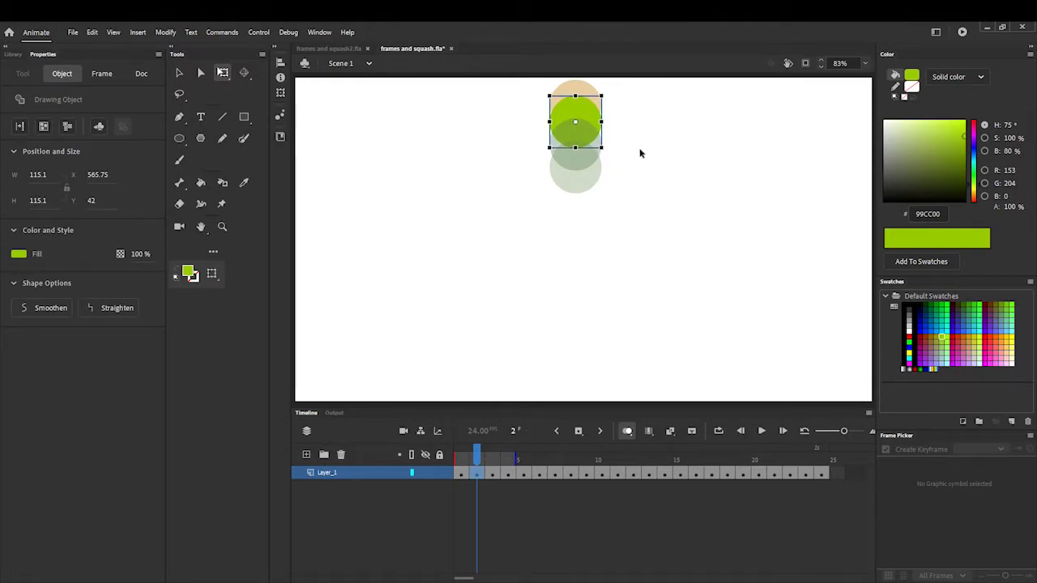
pyautogui.press('Up')
pyautogui.press('Up')
pyautogui.press('Up')
pyautogui.press('Up')
pyautogui.press('Up')
pyautogui.press('Up')
pyautogui.press('Up')
pyautogui.press('Up')
pyautogui.press('Up')
pyautogui.press('Up')
pyautogui.press('Up')
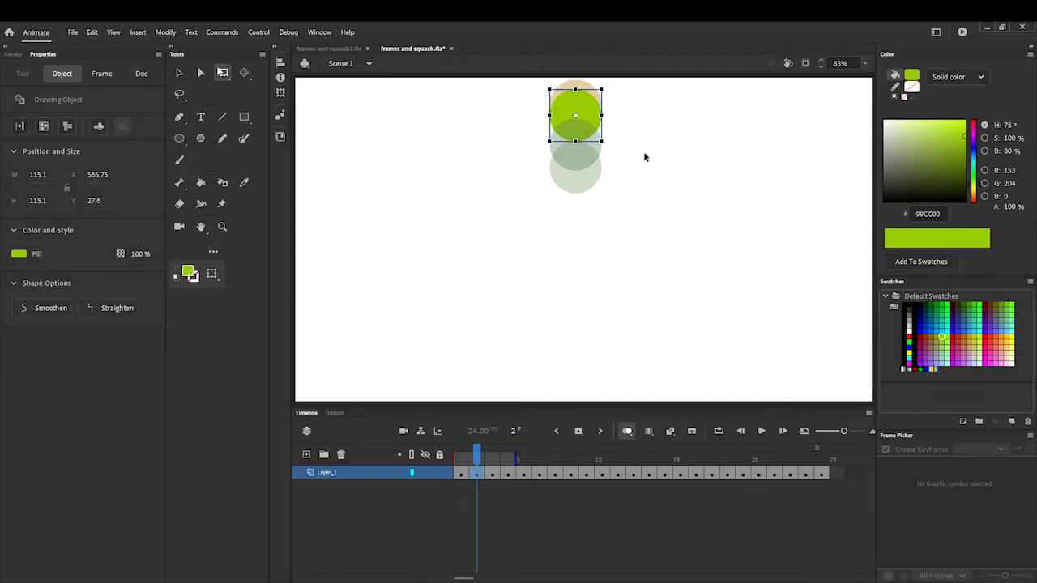
pyautogui.press('Up')
pyautogui.press('Up')
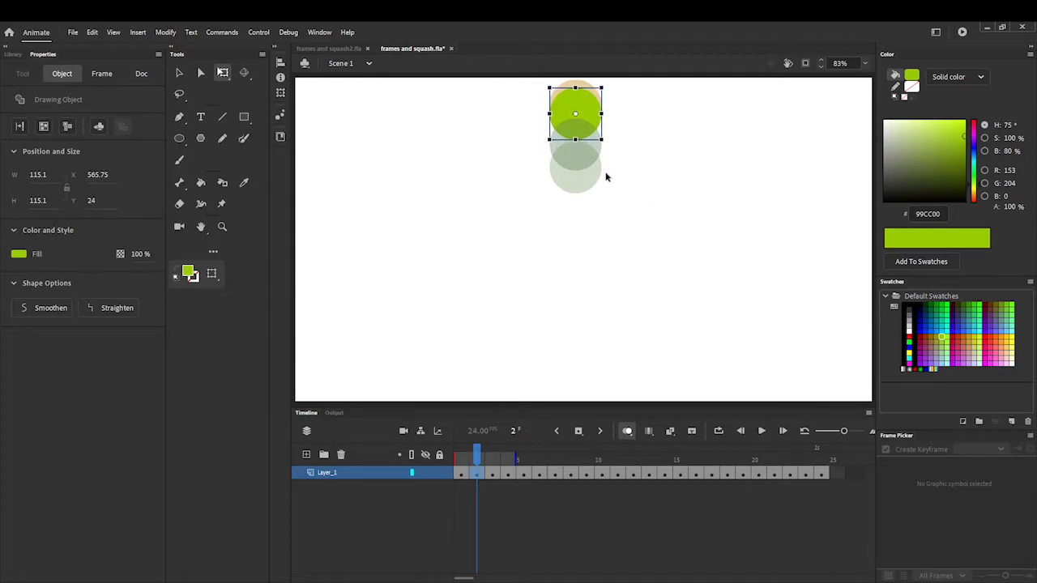
# - Raise the ball in frame 3 to Y 49.2, overlapping most of the frame 2 ball
pyautogui.click(491, 457)
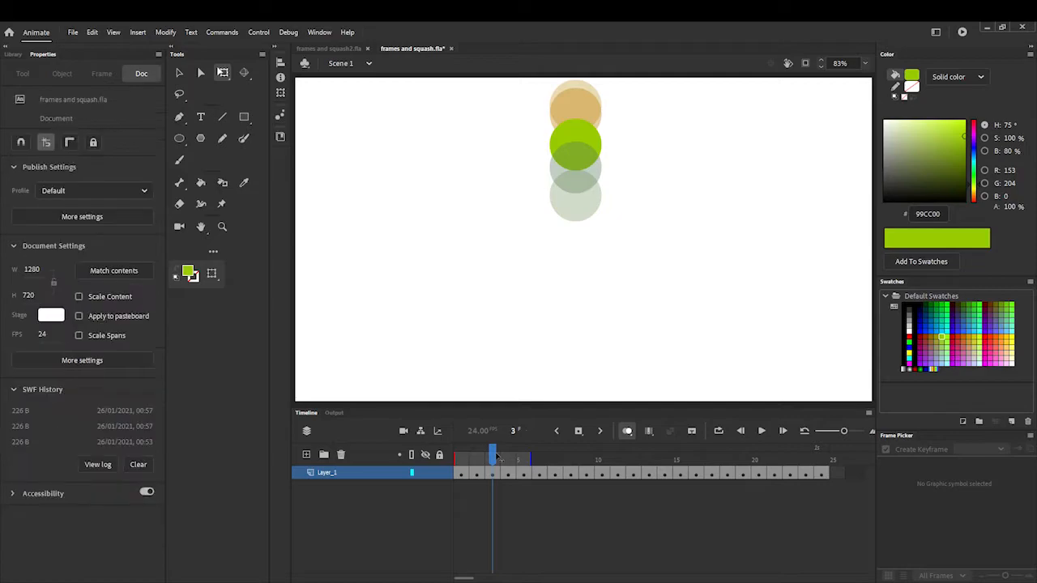
pyautogui.click(589, 145)
pyautogui.press('Up')
pyautogui.press('Up')
pyautogui.press('Up')
pyautogui.press('Up')
pyautogui.press('Up')
pyautogui.press('Up')
pyautogui.press('Up')
pyautogui.press('Up')
pyautogui.press('Up')
pyautogui.press('Up')
pyautogui.press('Up')
pyautogui.press('Up')
pyautogui.press('Up')
pyautogui.press('Up')
pyautogui.press('Up')
pyautogui.press('Up')
pyautogui.press('Up')
pyautogui.press('Up')
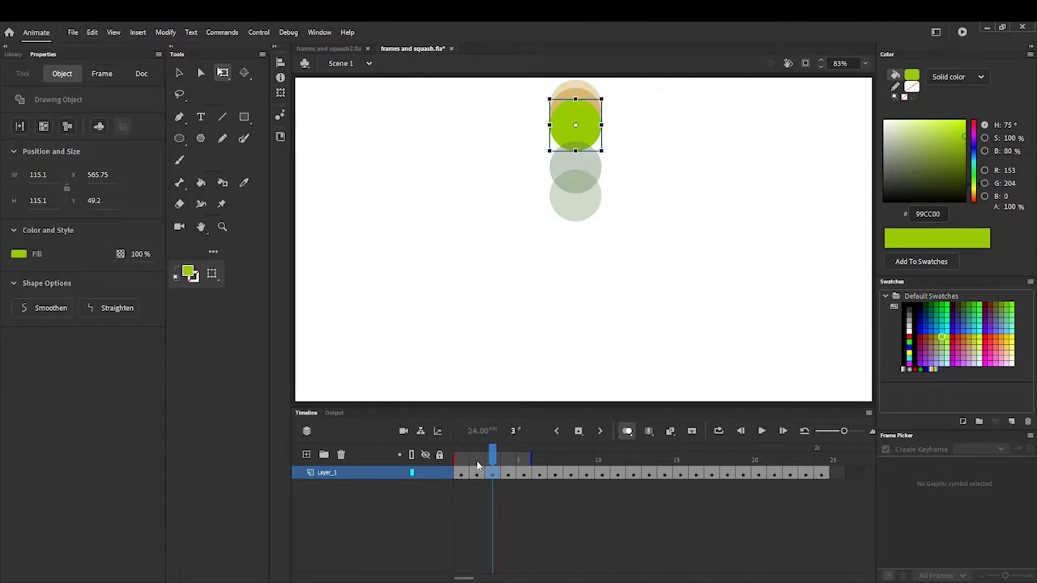
# - Raise the ball in frame 4 until it overlaps most of the frame 3 ball, slightly below it
pyautogui.moveTo(496, 450); pyautogui.dragTo(508, 451)
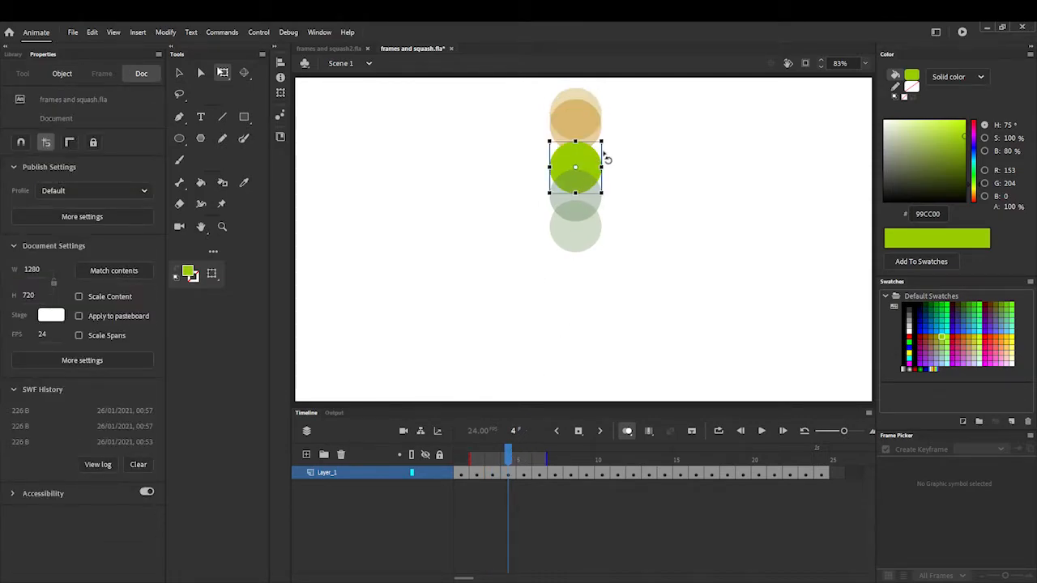
pyautogui.press('Up')
pyautogui.press('Up')
pyautogui.press('Up')
pyautogui.press('Up')
pyautogui.press('Up')
pyautogui.press('Up')
pyautogui.press('Up')
pyautogui.press('Up')
pyautogui.press('Up')
pyautogui.press('Up')
pyautogui.press('Up')
pyautogui.press('Up')
pyautogui.press('Up')
pyautogui.press('Up')
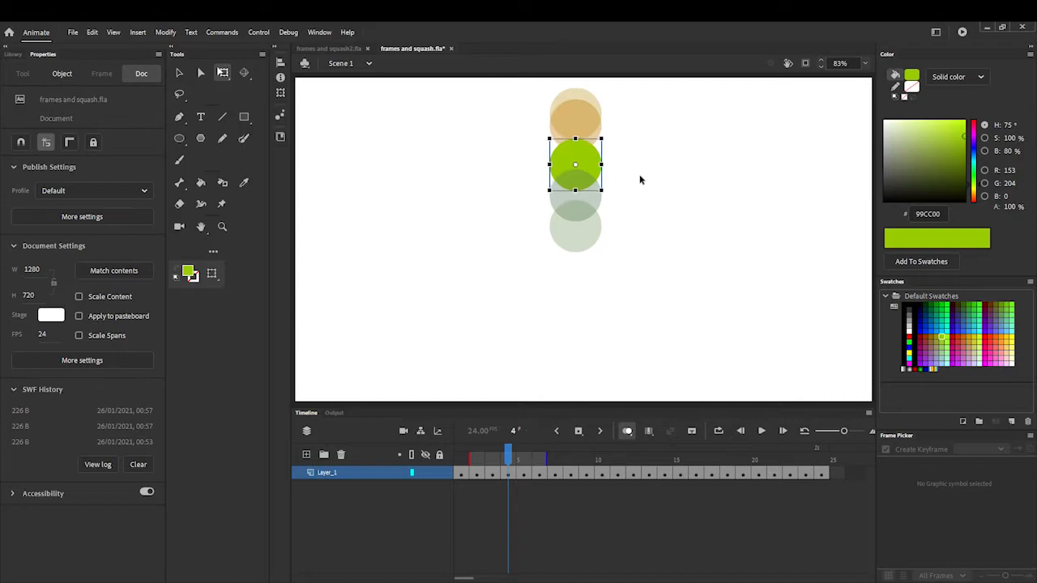
pyautogui.press('Up')
pyautogui.press('Up')
pyautogui.press('Up')
pyautogui.press('Up')
pyautogui.press('Up')
pyautogui.press('Up')
pyautogui.press('Up')
pyautogui.press('Up')
pyautogui.press('Up')
pyautogui.press('Up')
pyautogui.press('Up')
pyautogui.press('Up')
pyautogui.press('Up')
pyautogui.press('Up')
pyautogui.press('Up')
pyautogui.press('Up')
pyautogui.press('Up')
pyautogui.press('Up')
pyautogui.press('Up')
pyautogui.press('Up')
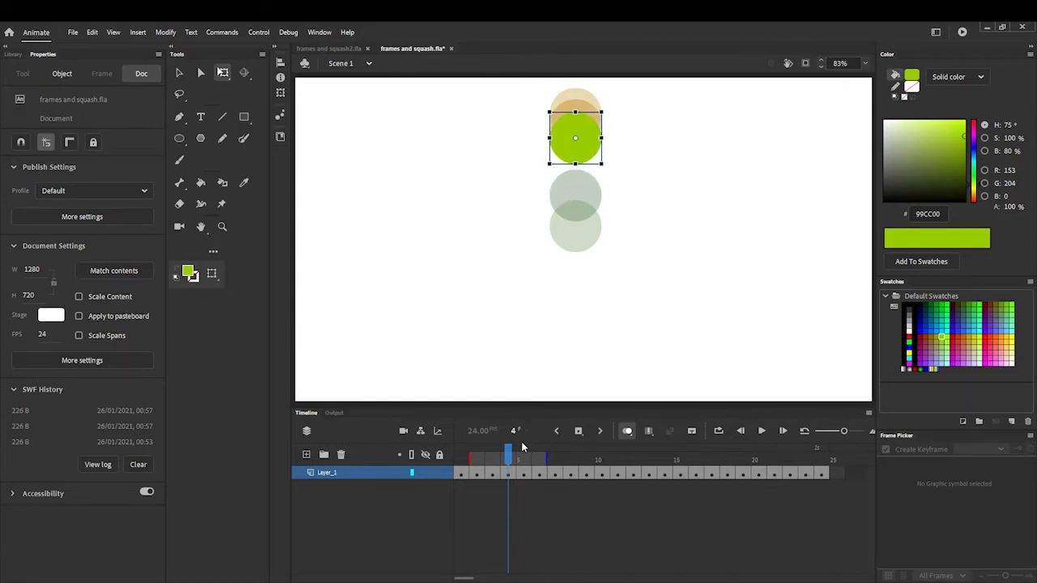
# - Raise the ball in frame 5 to Y 108, slightly below the frame 4 ball
pyautogui.moveTo(512, 451); pyautogui.dragTo(522, 456)
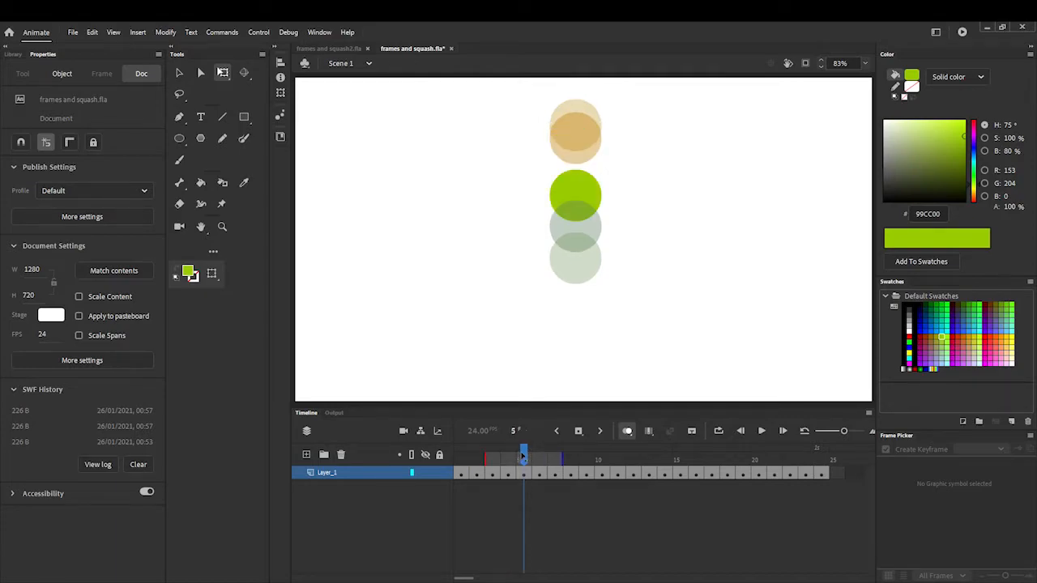
pyautogui.click(589, 195)
pyautogui.press('Up')
pyautogui.press('Up')
pyautogui.press('Up')
pyautogui.press('Up')
pyautogui.press('Up')
pyautogui.press('Up')
pyautogui.press('Up')
pyautogui.press('Up')
pyautogui.press('Up')
pyautogui.press('Up')
pyautogui.press('Up')
pyautogui.press('Up')
pyautogui.press('Up')
pyautogui.press('Up')
pyautogui.press('Up')
pyautogui.press('Up')
pyautogui.press('Up')
pyautogui.press('Up')
pyautogui.press('Up')
pyautogui.press('Up')
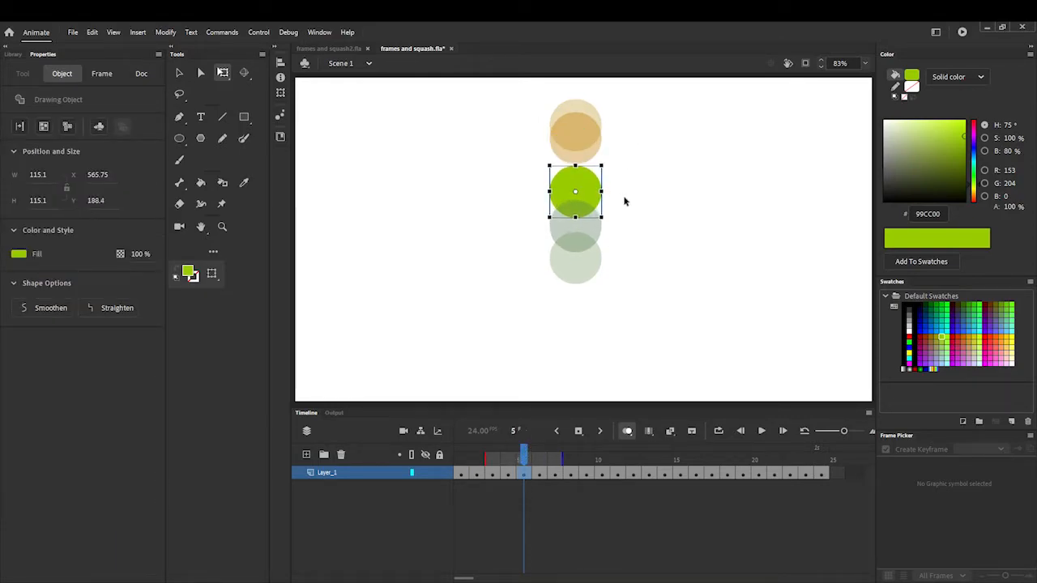
pyautogui.press('Up')
pyautogui.press('Up')
pyautogui.press('Up')
pyautogui.press('Up')
pyautogui.press('Up')
pyautogui.press('Up')
pyautogui.press('Up')
pyautogui.press('Up')
pyautogui.press('Up')
pyautogui.press('Up')
pyautogui.press('Up')
pyautogui.press('Up')
pyautogui.press('Up')
pyautogui.press('Up')
pyautogui.press('Up')
pyautogui.press('Up')
pyautogui.press('Up')
pyautogui.press('Up')
pyautogui.press('Up')
pyautogui.press('Up')
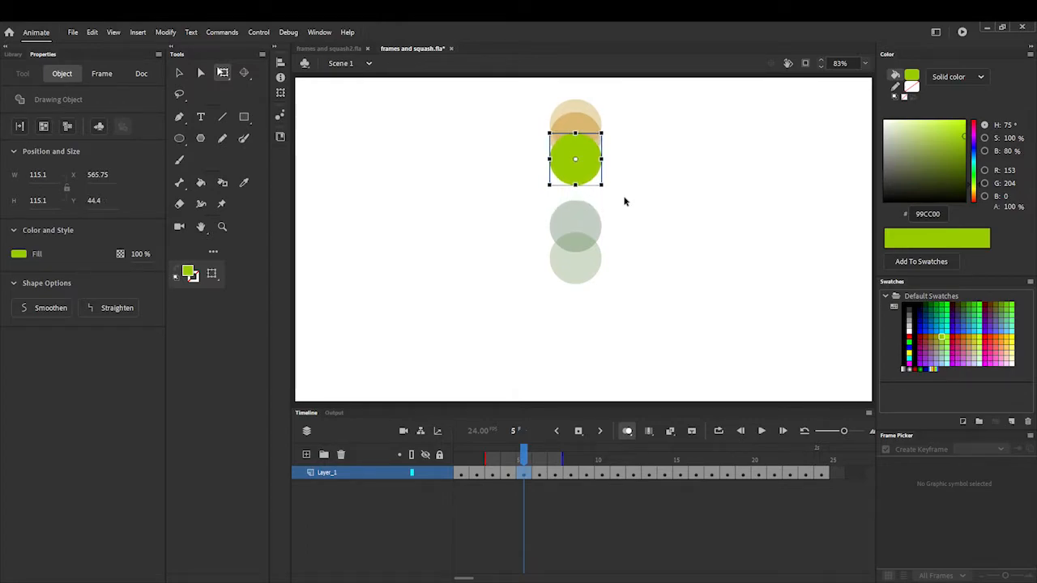
pyautogui.press('Up')
pyautogui.press('Up')
pyautogui.press('Up')
pyautogui.press('Up')
pyautogui.press('Up')
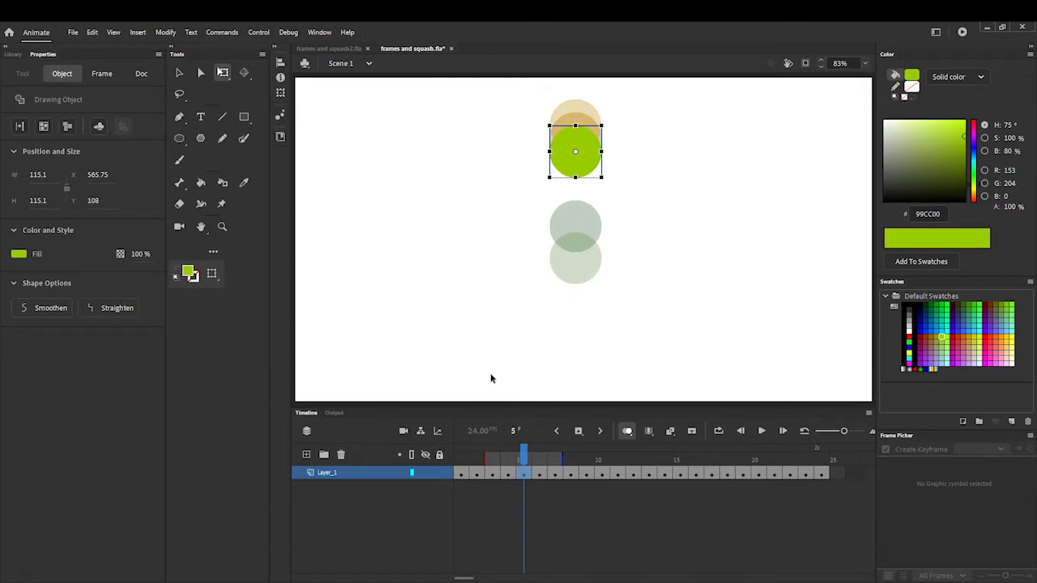
# - Raise the ball in frame 6 to Y 146.4, overlapping the lower part of the frame 5 ball
pyautogui.moveTo(524, 450); pyautogui.dragTo(536, 450)
pyautogui.click(591, 218)
pyautogui.press('Up')
pyautogui.press('Up')
pyautogui.press('Up')
pyautogui.press('Up')
pyautogui.press('Up')
pyautogui.press('Up')
pyautogui.press('Up')
pyautogui.press('Up')
pyautogui.press('Up')
pyautogui.press('Up')
pyautogui.press('Up')
pyautogui.press('Up')
pyautogui.press('Up')
pyautogui.press('Up')
pyautogui.press('Up')
pyautogui.press('Up')
pyautogui.press('Up')
pyautogui.press('Up')
pyautogui.press('Up')
pyautogui.press('Up')
pyautogui.press('Up')
pyautogui.press('Up')
pyautogui.press('Up')
pyautogui.press('Up')
pyautogui.press('Up')
pyautogui.press('Up')
pyautogui.press('Up')
pyautogui.press('Up')
pyautogui.press('Up')
pyautogui.press('Up')
pyautogui.press('Up')
pyautogui.press('Up')
pyautogui.press('Up')
pyautogui.press('Up')
pyautogui.press('Up')
pyautogui.press('Up')
pyautogui.press('Up')
pyautogui.press('Up')
pyautogui.press('Up')
pyautogui.press('Up')
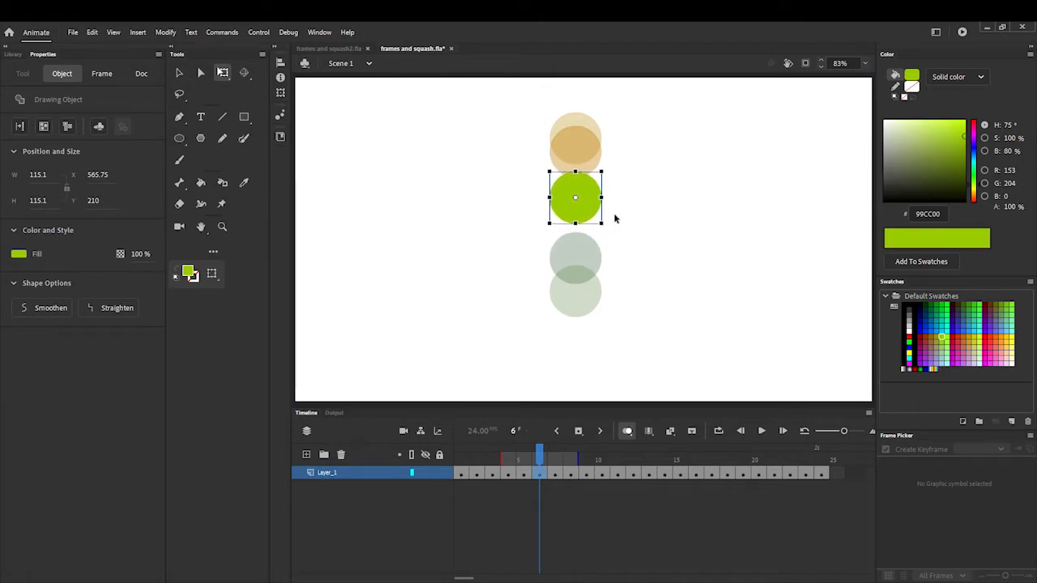
pyautogui.press('Up')
pyautogui.press('Up')
pyautogui.press('Up')
pyautogui.press('Up')
pyautogui.press('Up')
pyautogui.press('Up')
pyautogui.press('Up')
pyautogui.press('Up')
pyautogui.press('Up')
pyautogui.press('Up')
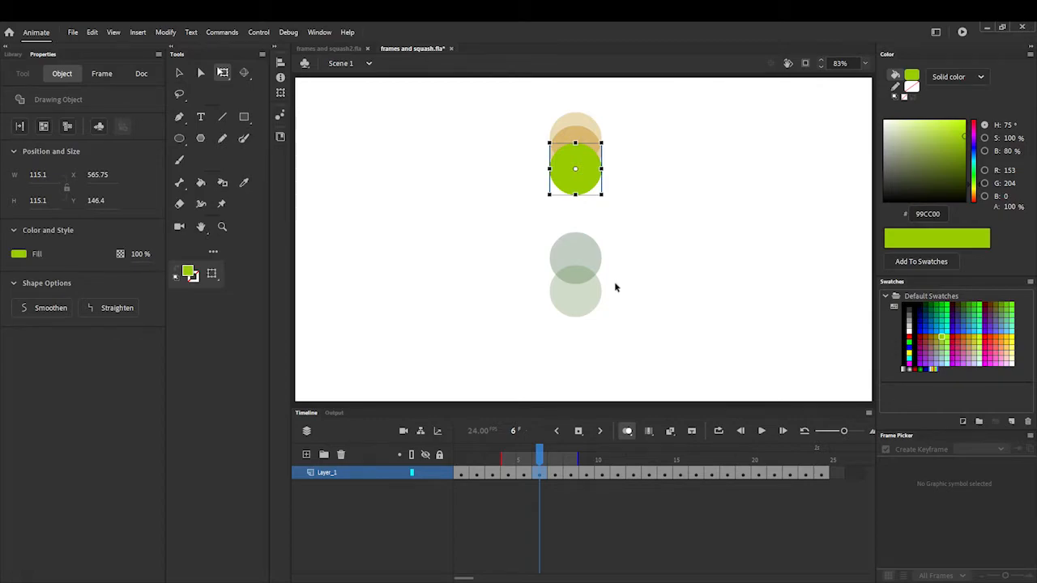
# - Raise the ball in frame 7 until its top just overlaps the bottom edge of the frame 6 ball
pyautogui.moveTo(541, 453); pyautogui.dragTo(556, 457)
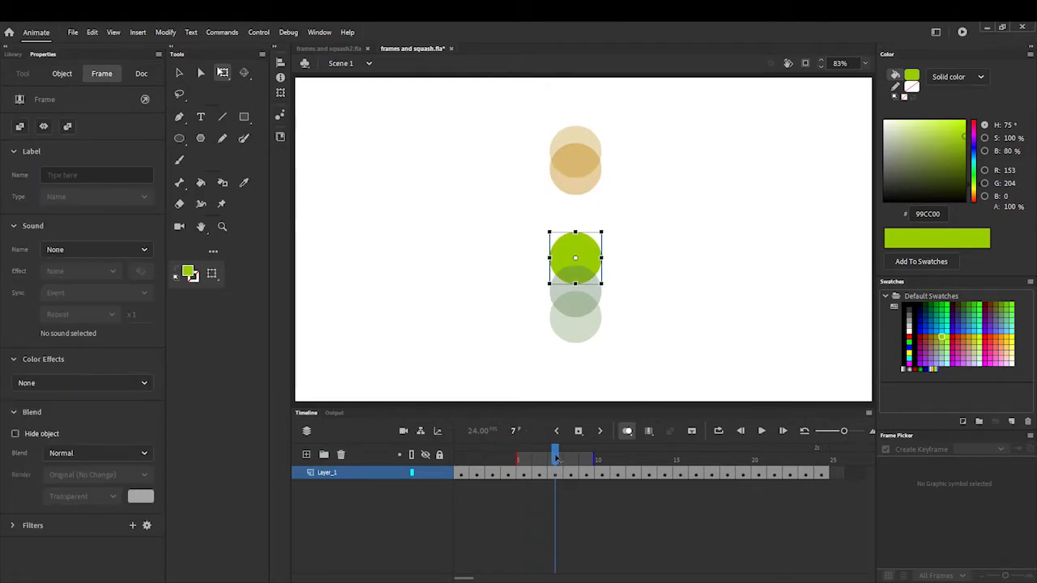
pyautogui.click(575, 255)
pyautogui.press('Up')
pyautogui.press('Up')
pyautogui.press('Up')
pyautogui.press('Up')
pyautogui.press('Up')
pyautogui.press('Up')
pyautogui.press('Up')
pyautogui.press('Up')
pyautogui.press('Up')
pyautogui.press('Up')
pyautogui.press('Up')
pyautogui.press('Up')
pyautogui.press('Up')
pyautogui.press('Up')
pyautogui.press('Up')
pyautogui.press('Up')
pyautogui.press('Up')
pyautogui.press('Up')
pyautogui.press('Up')
pyautogui.press('Up')
pyautogui.press('Up')
pyautogui.press('Up')
pyautogui.press('Up')
pyautogui.press('Up')
pyautogui.press('Up')
pyautogui.press('Up')
pyautogui.press('Up')
pyautogui.press('Up')
pyautogui.press('Up')
pyautogui.press('Up')
pyautogui.press('Up')
pyautogui.press('Up')
pyautogui.press('Up')
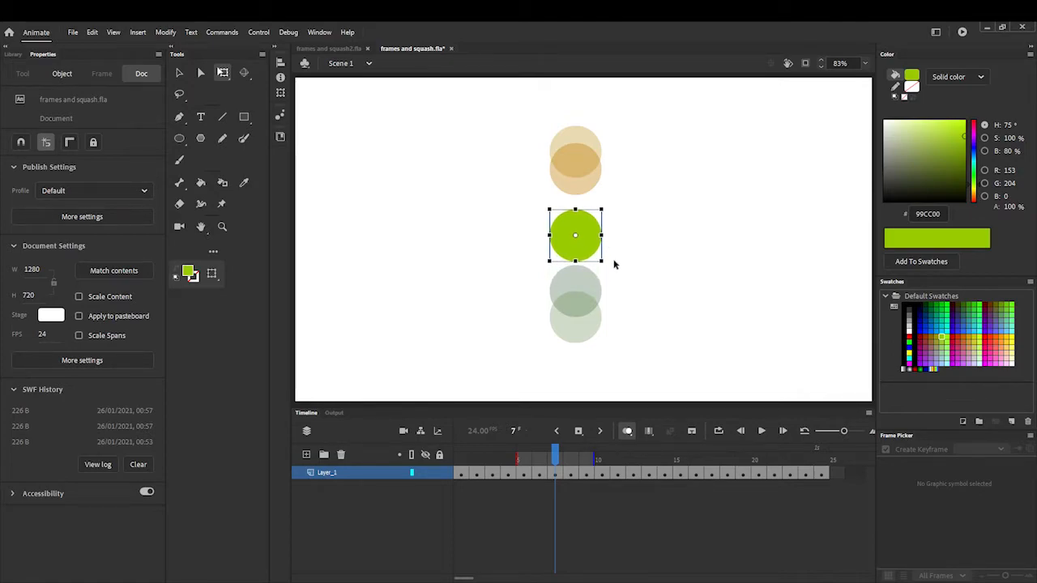
pyautogui.press('Up')
pyautogui.press('Up')
pyautogui.press('Up')
pyautogui.press('Up')
pyautogui.press('Up')
pyautogui.press('Up')
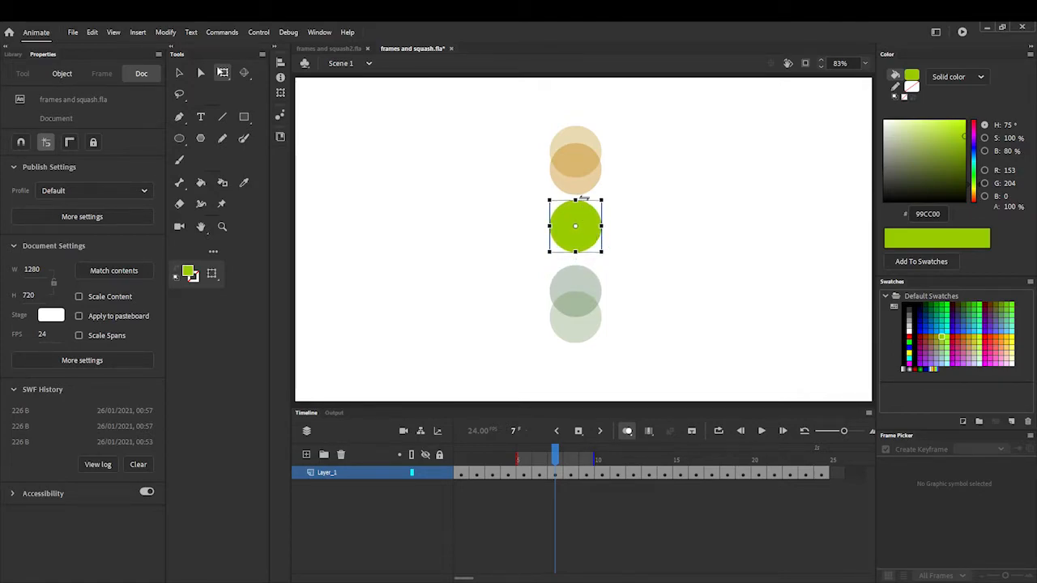
pyautogui.press('Up')
pyautogui.press('Up')
pyautogui.press('Up')
pyautogui.press('Up')
pyautogui.press('Up')
pyautogui.press('Up')
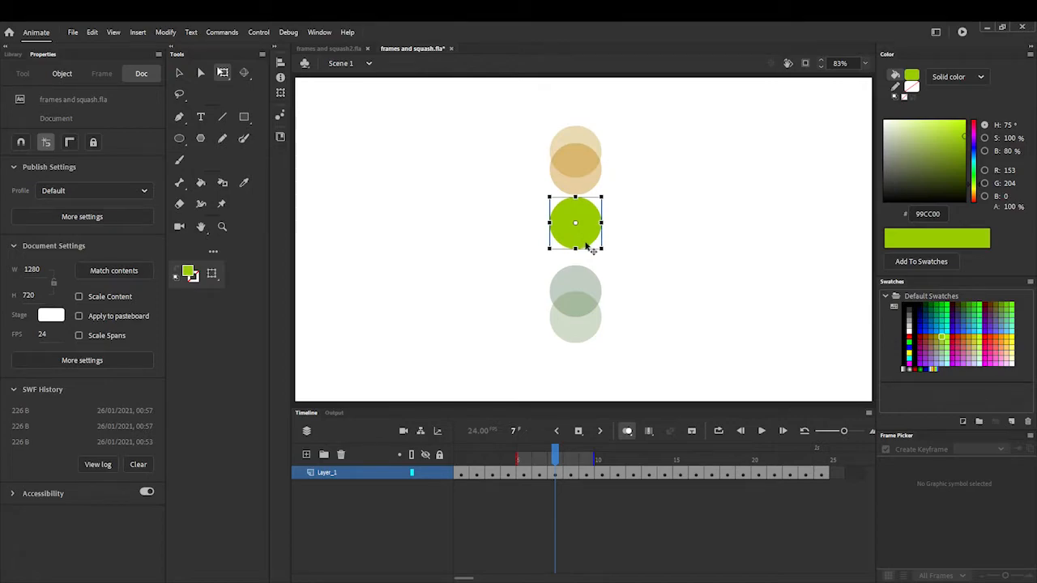
pyautogui.press('Up')
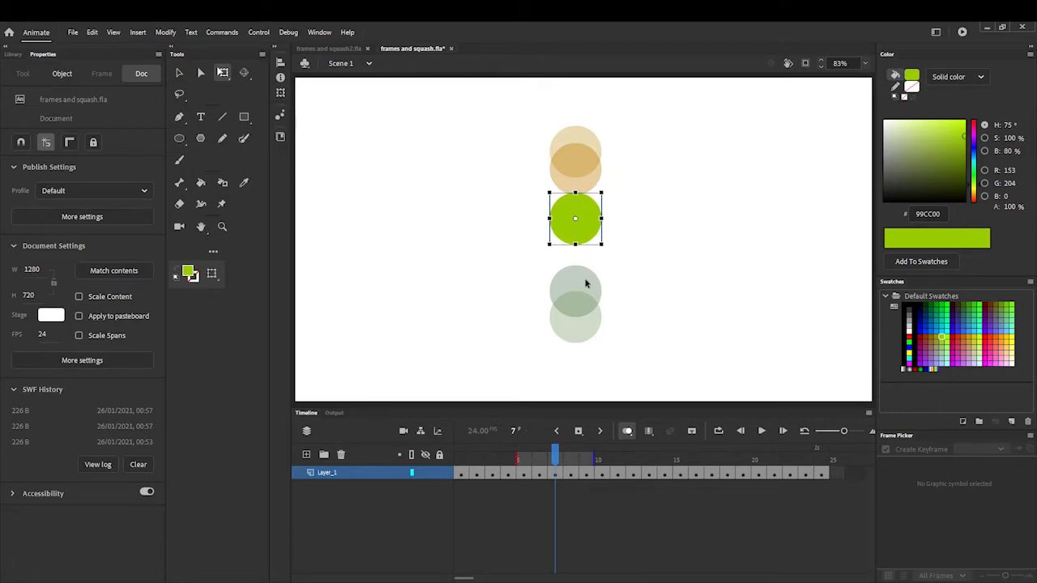
pyautogui.press('Up')
pyautogui.press('Up')
pyautogui.press('Up')
pyautogui.press('Up')
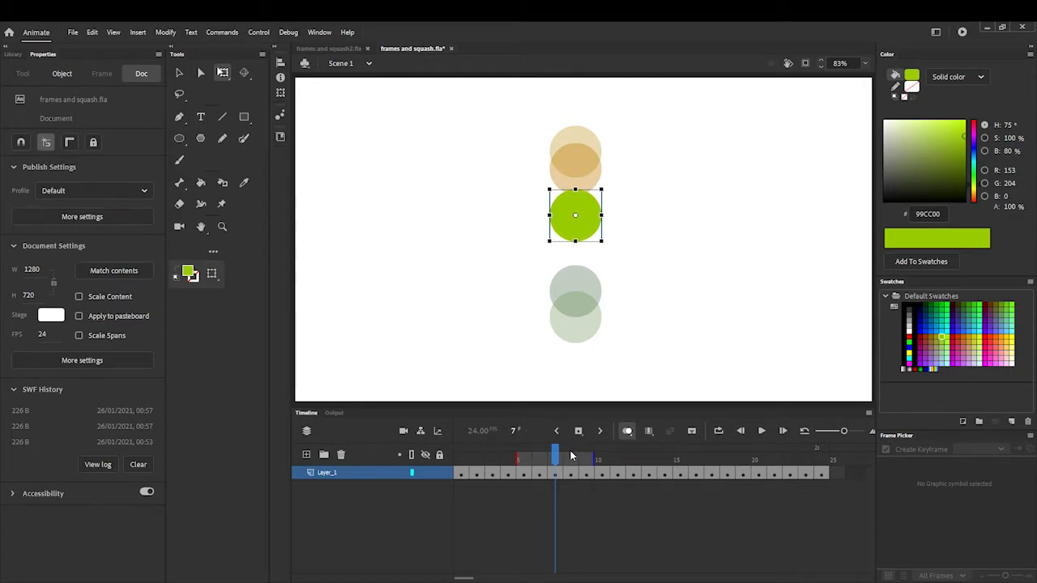
# - Stretch the ball in frame 8 vertically to about 93.5 wide by 151.1 high and raise it to Y 393.65
pyautogui.click(570, 451)
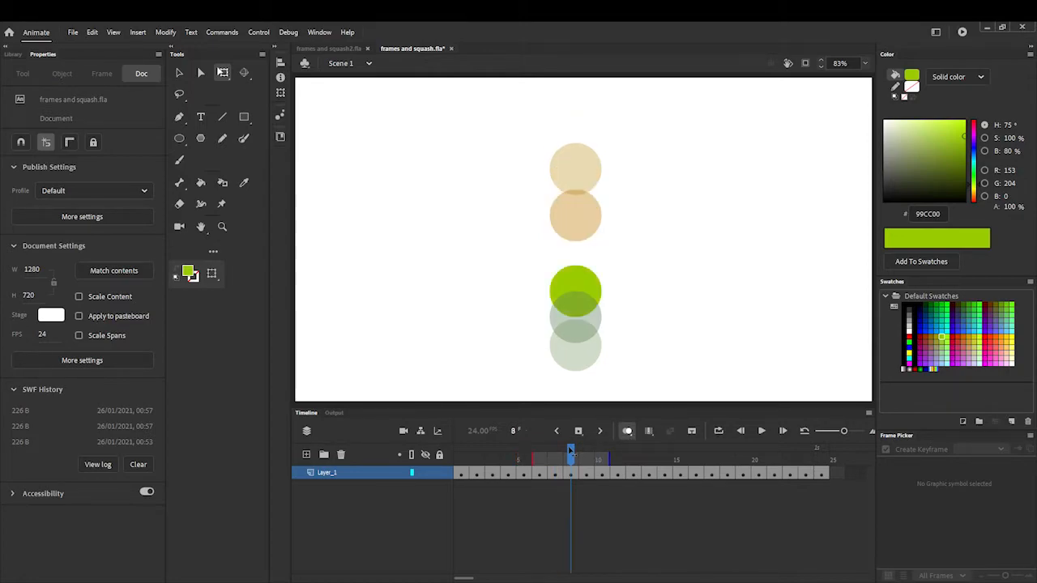
pyautogui.click(590, 284)
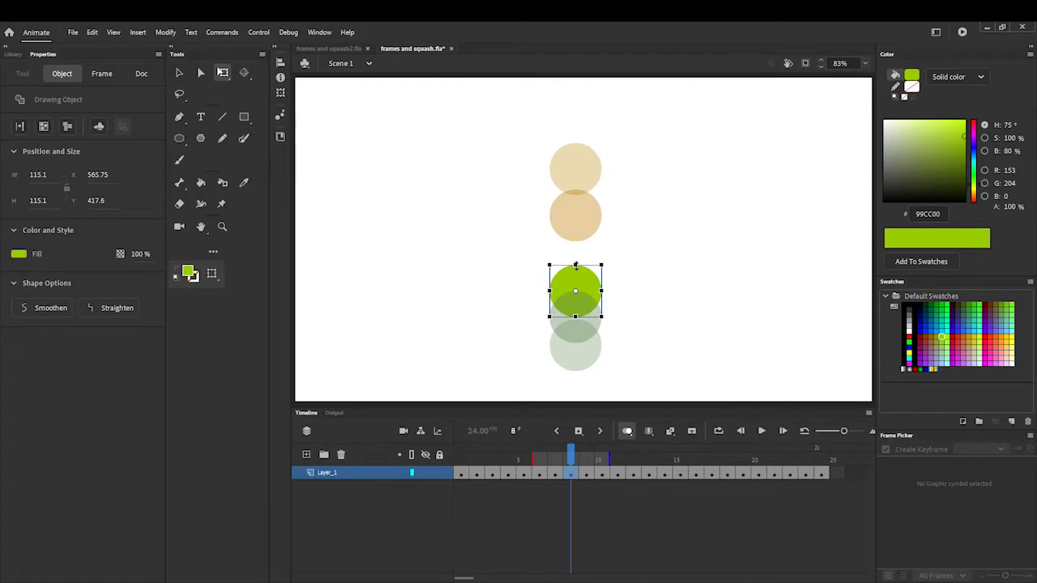
pyautogui.moveTo(575, 265); pyautogui.dragTo(575, 257)
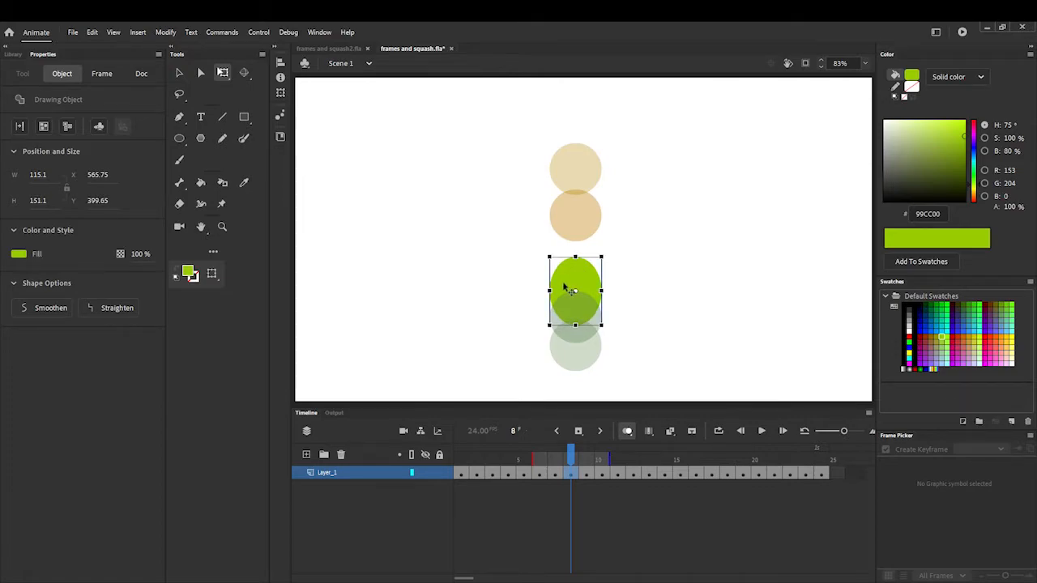
pyautogui.moveTo(552, 291); pyautogui.dragTo(556, 290)
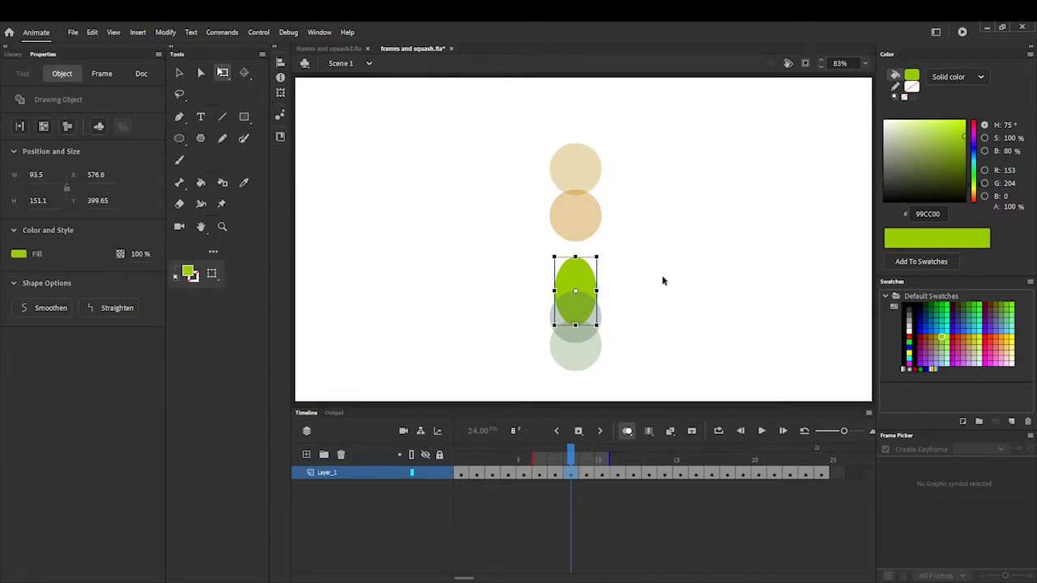
pyautogui.press('Up')
pyautogui.press('Up')
pyautogui.press('Up')
pyautogui.press('Up')
pyautogui.press('Up')
pyautogui.press('Up')
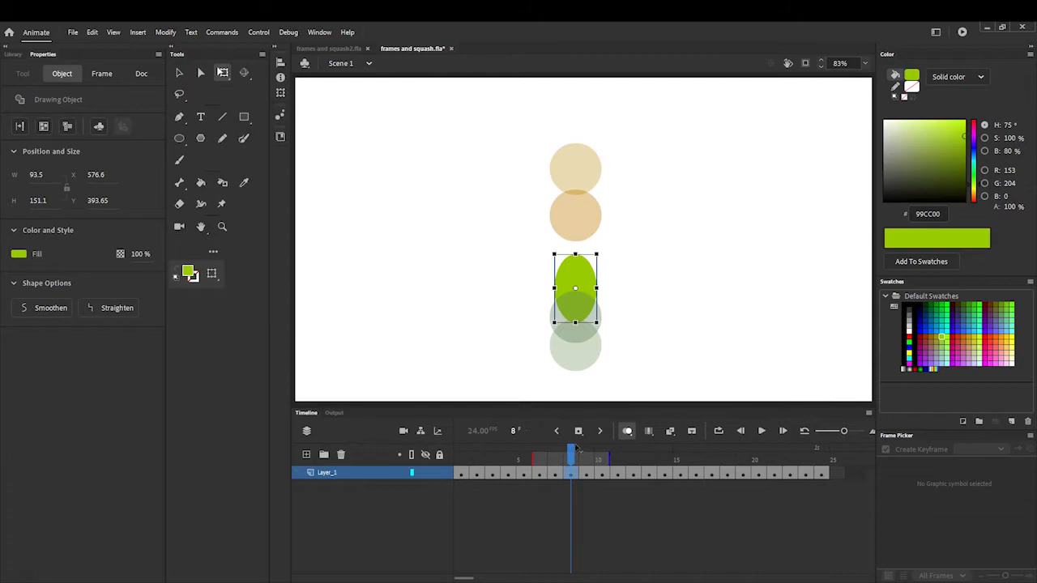
# - Play the animation from frame 1 several times to check the new spacing and the stretch in frame 8
pyautogui.click(587, 454)
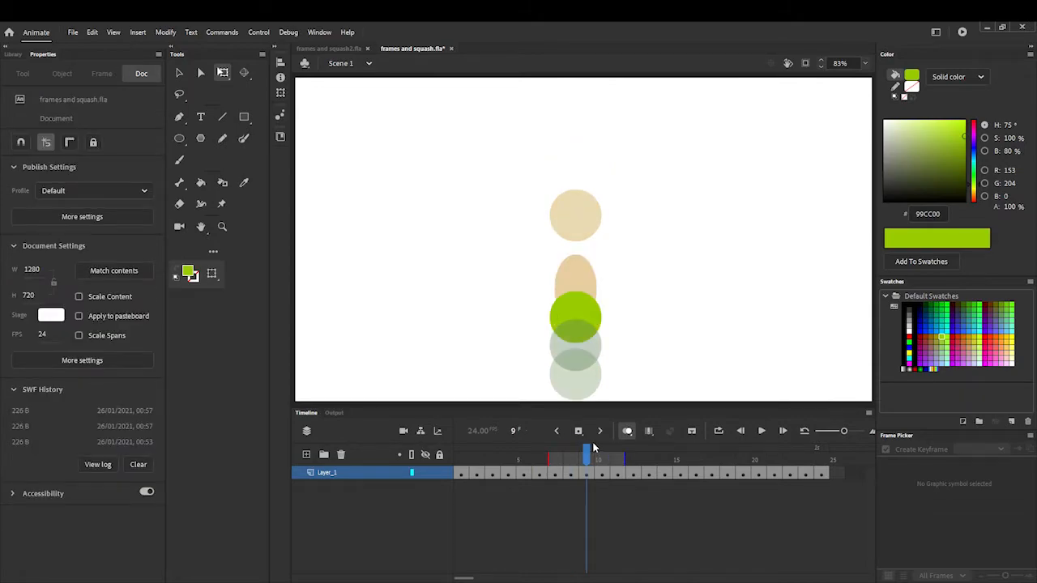
pyautogui.moveTo(588, 450); pyautogui.dragTo(460, 448)
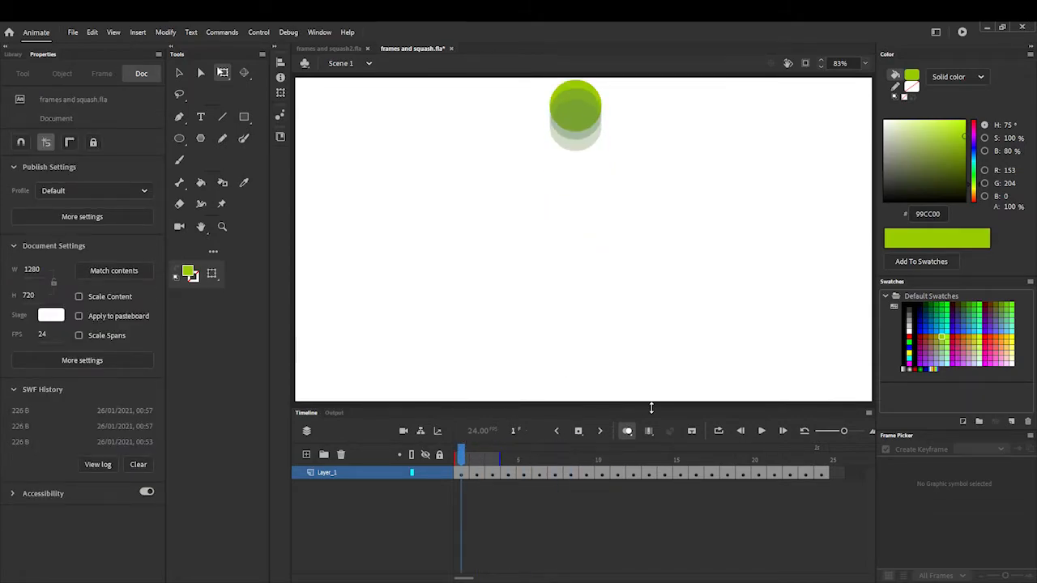
pyautogui.click(763, 432)
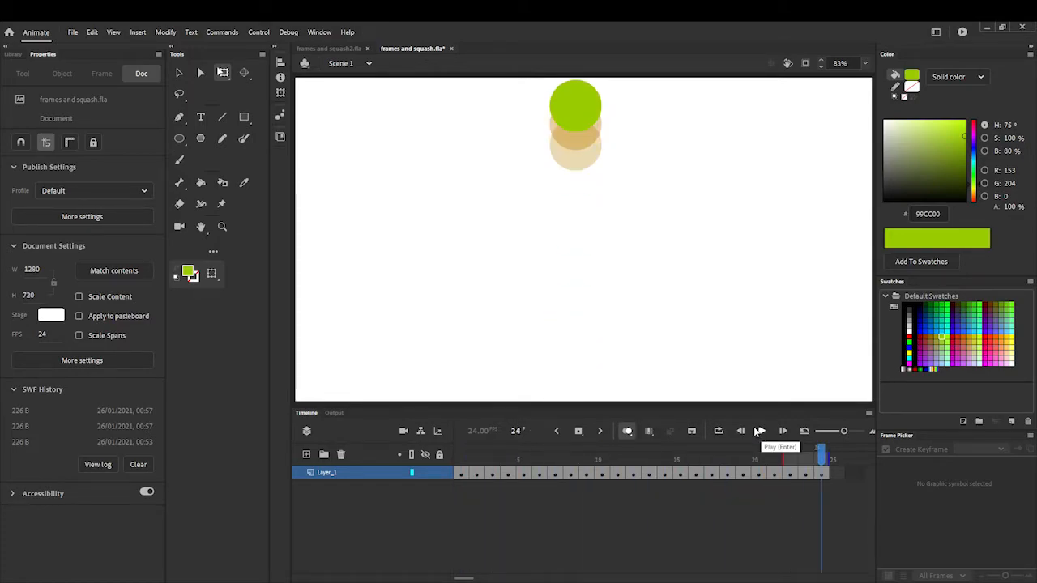
pyautogui.click(761, 432)
pyautogui.click(762, 431)
pyautogui.click(761, 432)
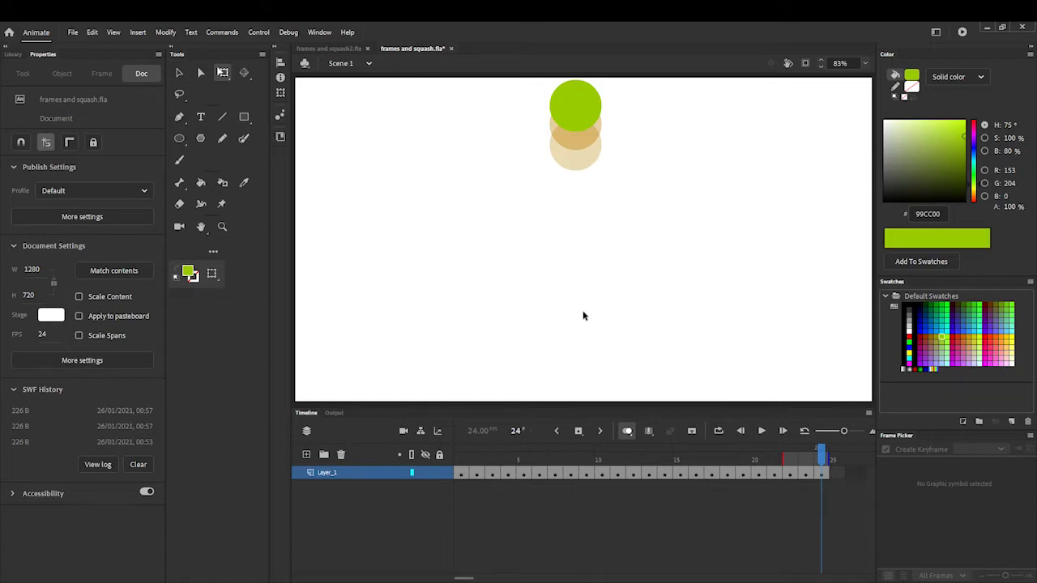
# - Lower the ball in frame 9 and stretch it to about 98.3 wide by 136.6 high, at about Y 500.45
pyautogui.moveTo(821, 452); pyautogui.dragTo(569, 453)
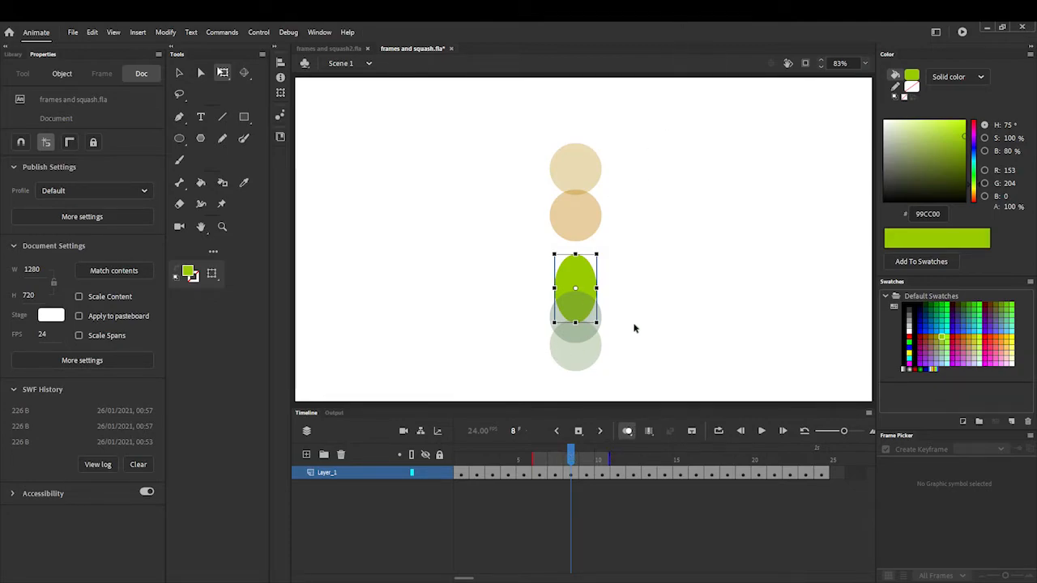
pyautogui.moveTo(576, 454); pyautogui.dragTo(587, 453)
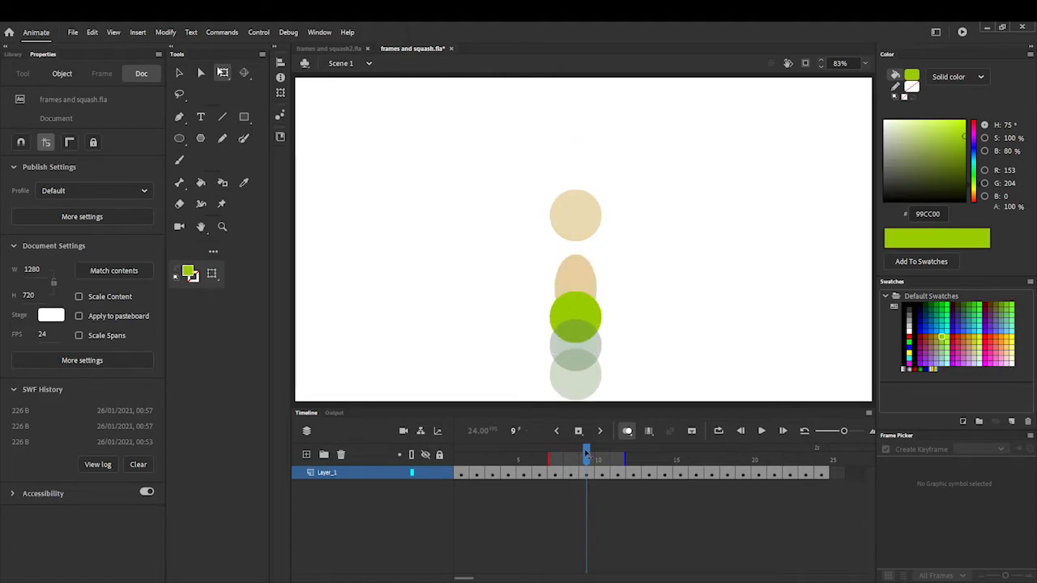
pyautogui.click(593, 318)
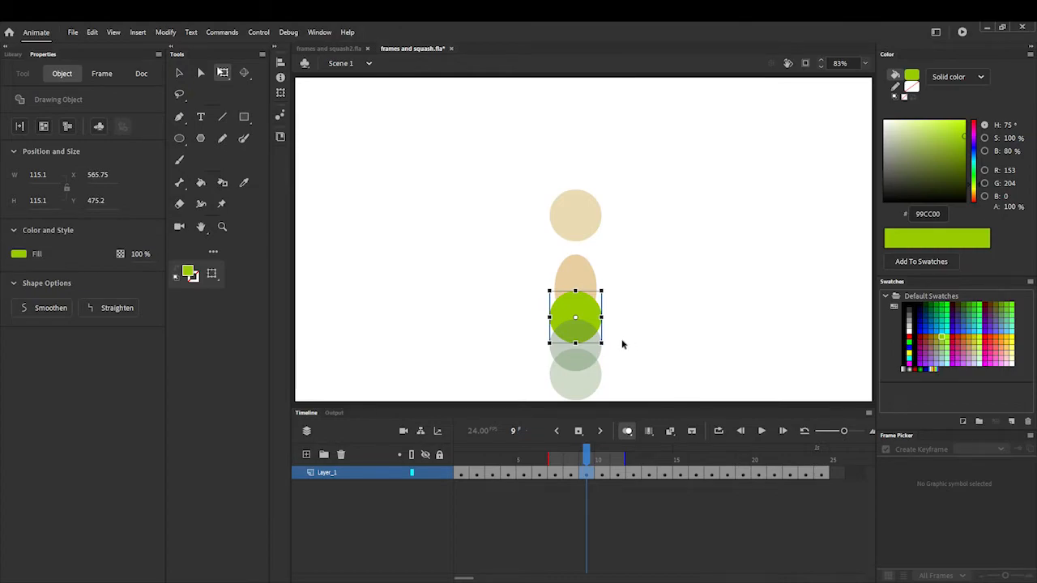
pyautogui.press('Down')
pyautogui.press('Down')
pyautogui.press('Down')
pyautogui.press('Down')
pyautogui.press('Down')
pyautogui.press('Down')
pyautogui.press('Down')
pyautogui.press('Down')
pyautogui.press('Down')
pyautogui.press('Down')
pyautogui.press('Down')
pyautogui.press('Down')
pyautogui.press('Down')
pyautogui.press('Down')
pyautogui.press('Down')
pyautogui.press('Down')
pyautogui.press('Down')
pyautogui.press('Down')
pyautogui.press('Down')
pyautogui.press('Down')
pyautogui.press('Down')
pyautogui.press('Down')
pyautogui.press('Down')
pyautogui.press('Down')
pyautogui.press('Down')
pyautogui.press('Down')
pyautogui.press('Down')
pyautogui.press('Down')
pyautogui.press('Down')
pyautogui.press('Down')
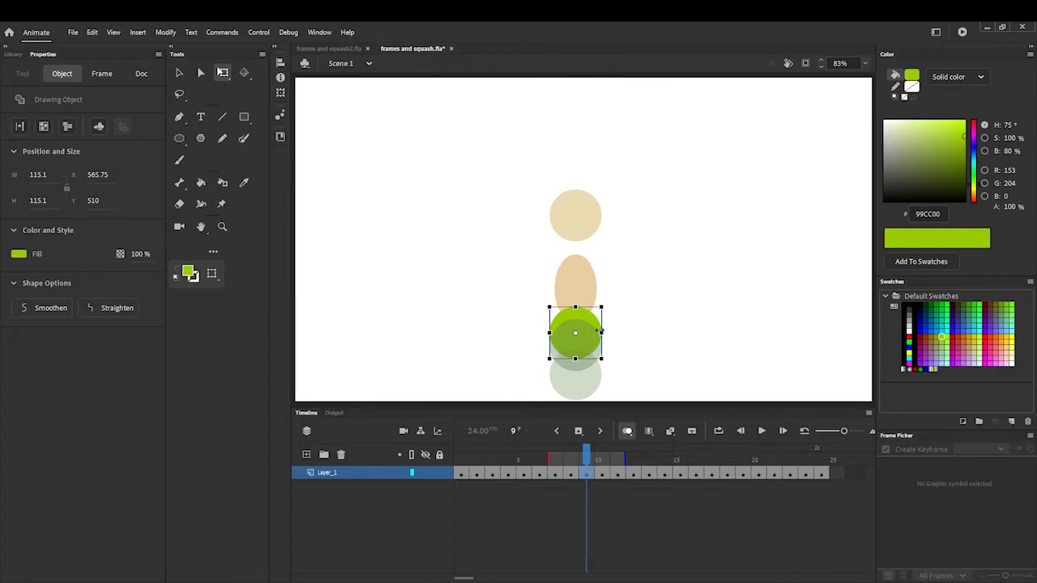
pyautogui.moveTo(600, 333); pyautogui.dragTo(575, 302)
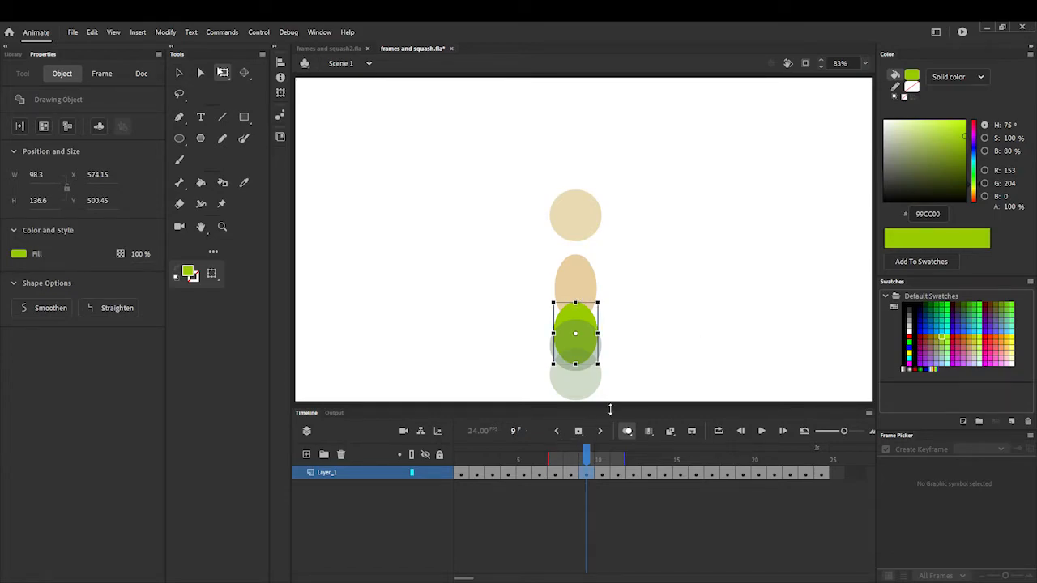
# - Lower the ball in frame 10 to Y 562.8, overlapping the lower part of the stretched frame 9 ball
pyautogui.click(599, 450)
pyautogui.click(589, 347)
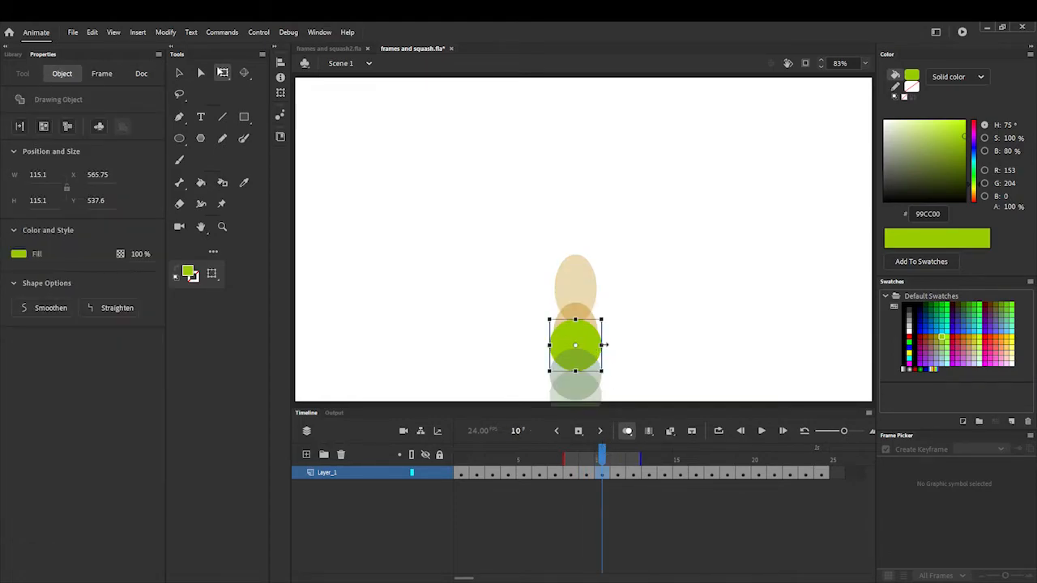
pyautogui.press('Down')
pyautogui.press('Down')
pyautogui.press('Down')
pyautogui.press('Down')
pyautogui.press('Down')
pyautogui.press('Down')
pyautogui.press('Down')
pyautogui.press('Down')
pyautogui.press('Down')
pyautogui.press('Down')
pyautogui.press('Down')
pyautogui.press('Down')
pyautogui.press('Down')
pyautogui.press('Down')
pyautogui.press('Down')
pyautogui.press('Down')
pyautogui.press('Down')
pyautogui.press('Down')
pyautogui.press('Down')
pyautogui.press('Down')
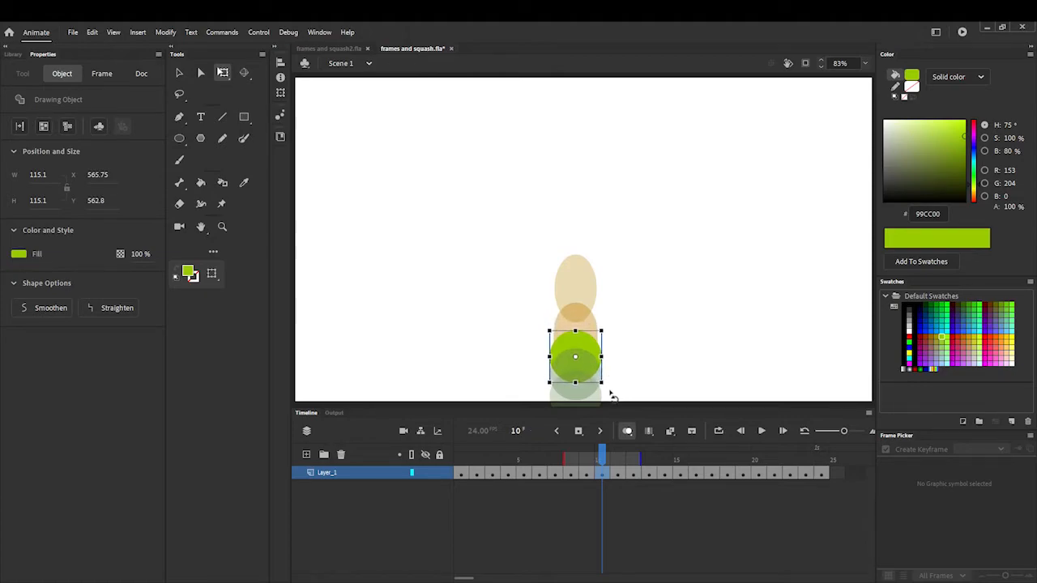
pyautogui.click(617, 457)
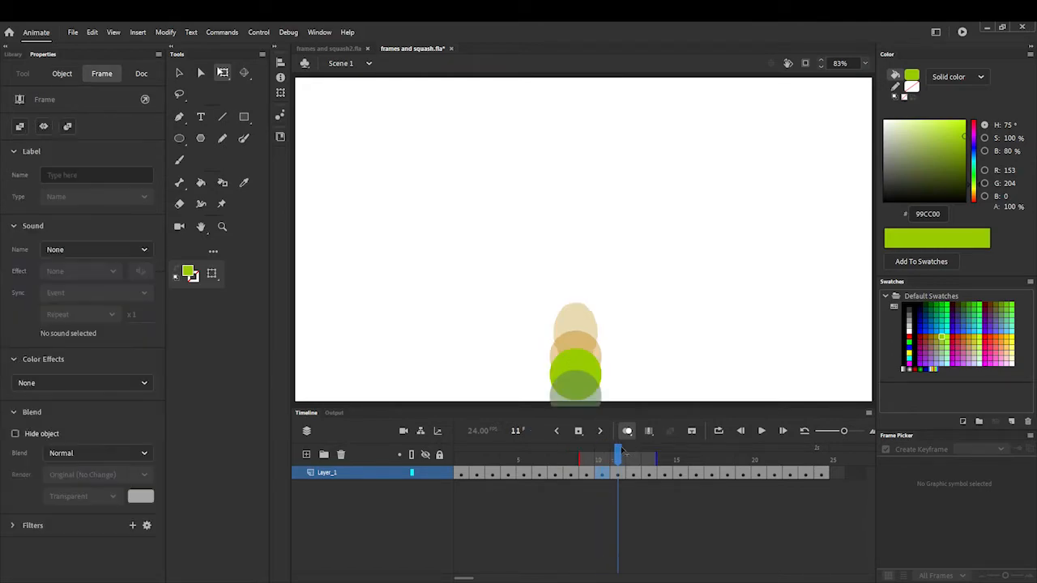
pyautogui.click(592, 372)
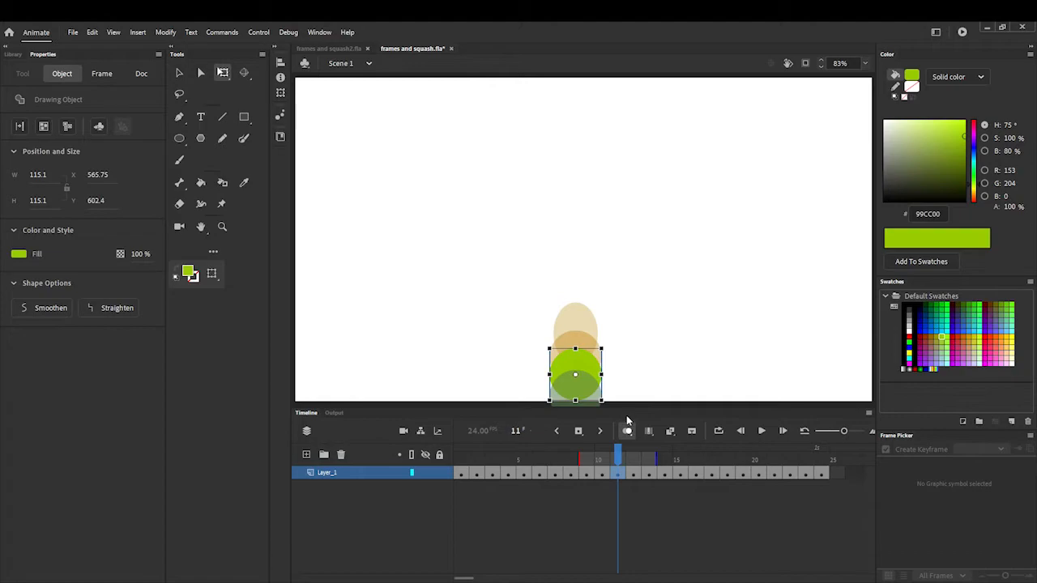
# - Raise the ball in frame 12 to Y 604.8 so it rests on the bottom edge of the stage
pyautogui.click(633, 454)
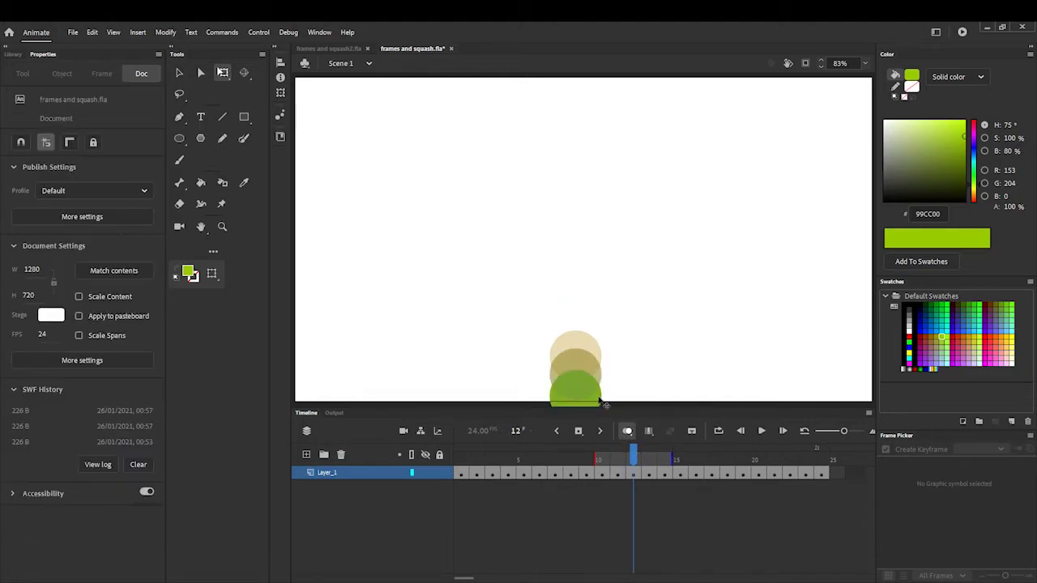
pyautogui.click(597, 400)
pyautogui.hotkey('shift', 'Up')
pyautogui.hotkey('shift', 'Up')
pyautogui.hotkey('shift', 'Up')
pyautogui.press('Up')
pyautogui.press('Up')
pyautogui.press('Up')
pyautogui.press('Up')
pyautogui.press('Up')
pyautogui.press('Up')
pyautogui.press('Up')
pyautogui.press('Up')
pyautogui.press('Up')
pyautogui.press('Up')
pyautogui.press('Up')
pyautogui.press('Up')
pyautogui.press('Up')
pyautogui.press('Up')
pyautogui.press('Up')
pyautogui.press('Up')
pyautogui.press('Up')
pyautogui.press('Up')
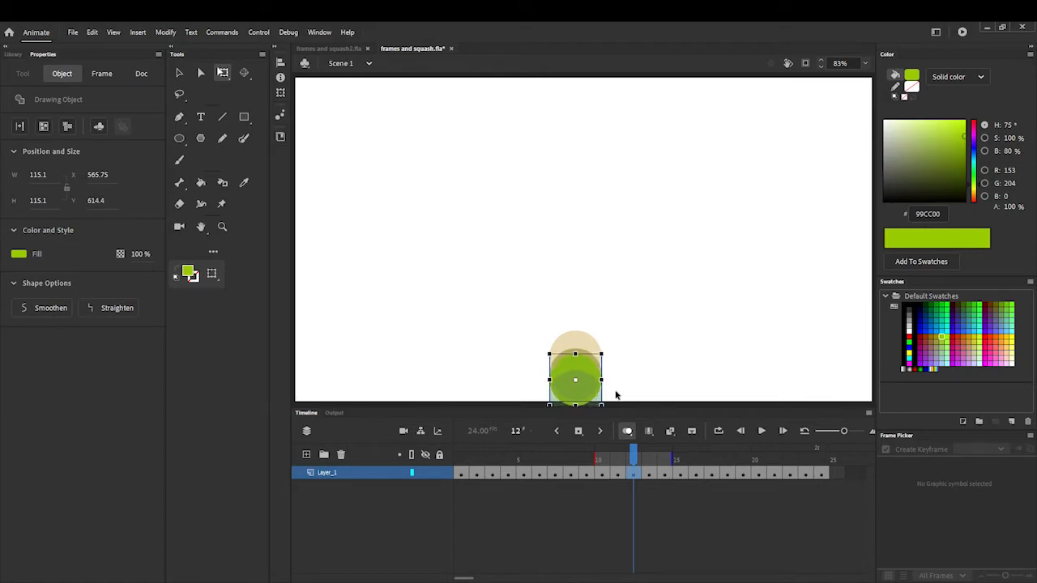
pyautogui.press('Up')
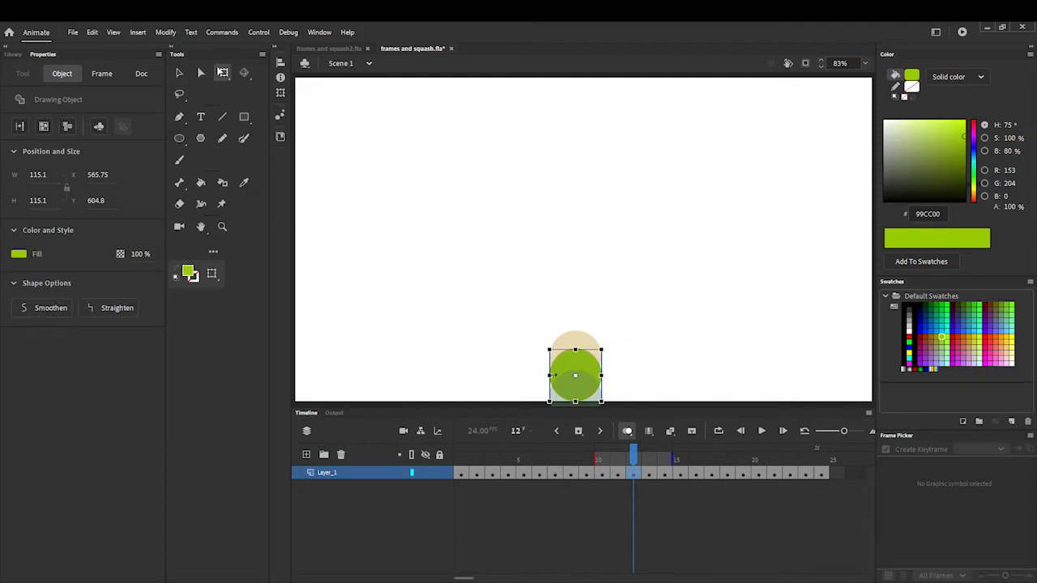
# - Squash the frame 12 ball to about 167.75 wide by 69.55 high and lower it to Y 649.2, against the stage's bottom edge
pyautogui.moveTo(551, 375); pyautogui.dragTo(576, 366)
pyautogui.press('Down')
pyautogui.press('Down')
pyautogui.press('Down')
pyautogui.press('Down')
pyautogui.press('Down')
pyautogui.press('Down')
pyautogui.press('Down')
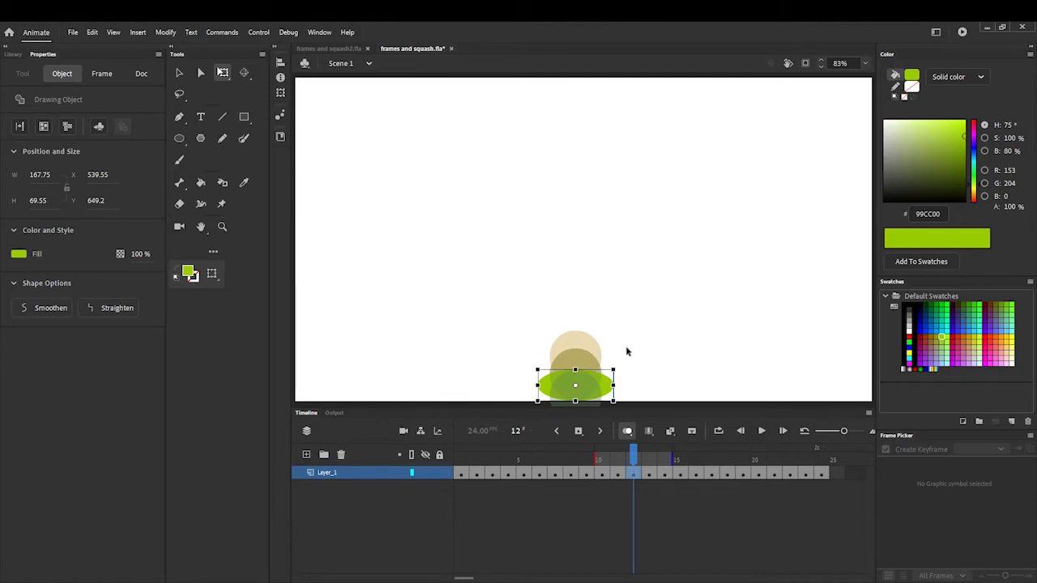
# - Raise the ball in frame 13 to Y 606, just above the bottom edge of the stage
pyautogui.moveTo(633, 453)
pyautogui.mouseDown()
pyautogui.moveTo(623, 455)
pyautogui.moveTo(646, 458)
pyautogui.mouseUp()
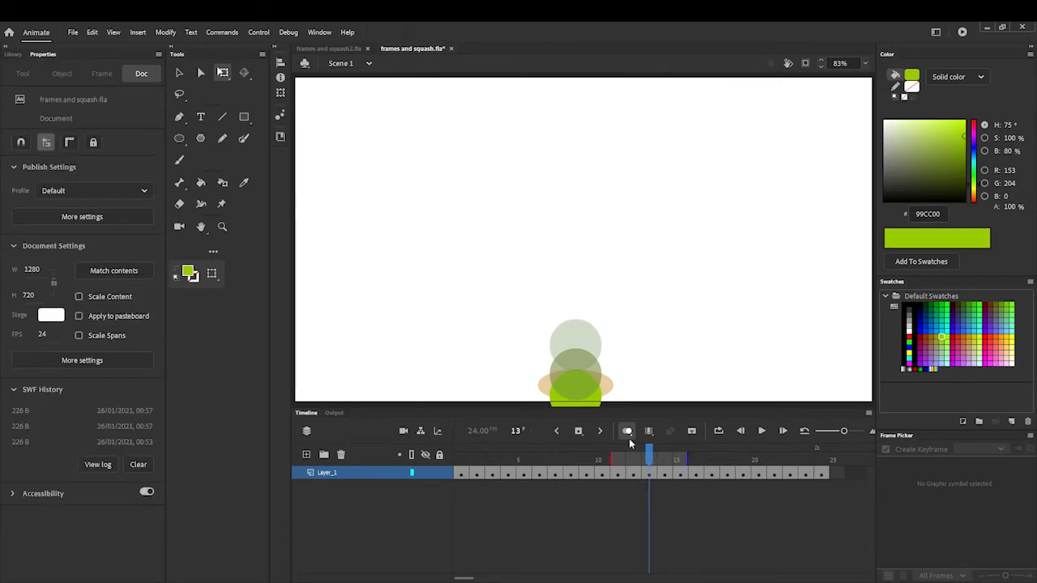
pyautogui.click(599, 398)
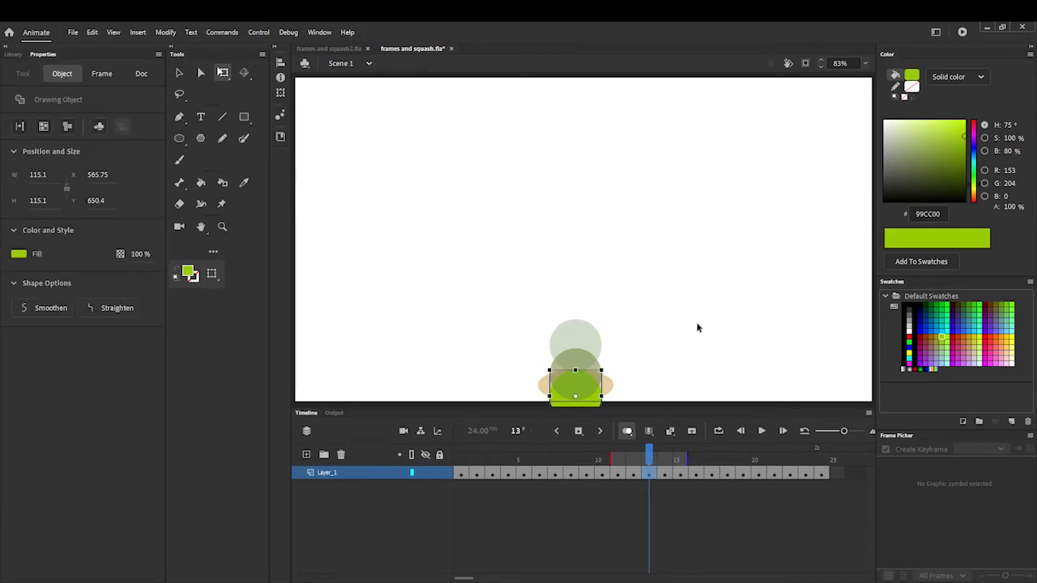
pyautogui.press('Up')
pyautogui.press('Up')
pyautogui.press('Up')
pyautogui.press('Up')
pyautogui.press('Up')
pyautogui.press('Up')
pyautogui.press('Up')
pyautogui.press('Up')
pyautogui.press('Up')
pyautogui.press('Up')
pyautogui.press('Up')
pyautogui.press('Up')
pyautogui.press('Up')
pyautogui.press('Up')
pyautogui.press('Up')
pyautogui.press('Up')
pyautogui.press('Up')
pyautogui.press('Up')
pyautogui.press('Up')
pyautogui.press('Up')
pyautogui.press('Up')
pyautogui.press('Up')
pyautogui.press('Up')
pyautogui.press('Up')
pyautogui.press('Up')
pyautogui.press('Up')
pyautogui.press('Up')
pyautogui.press('Up')
pyautogui.press('Up')
pyautogui.press('Up')
pyautogui.press('Up')
pyautogui.press('Up')
pyautogui.press('Up')
pyautogui.press('Up')
pyautogui.press('Up')
pyautogui.press('Up')
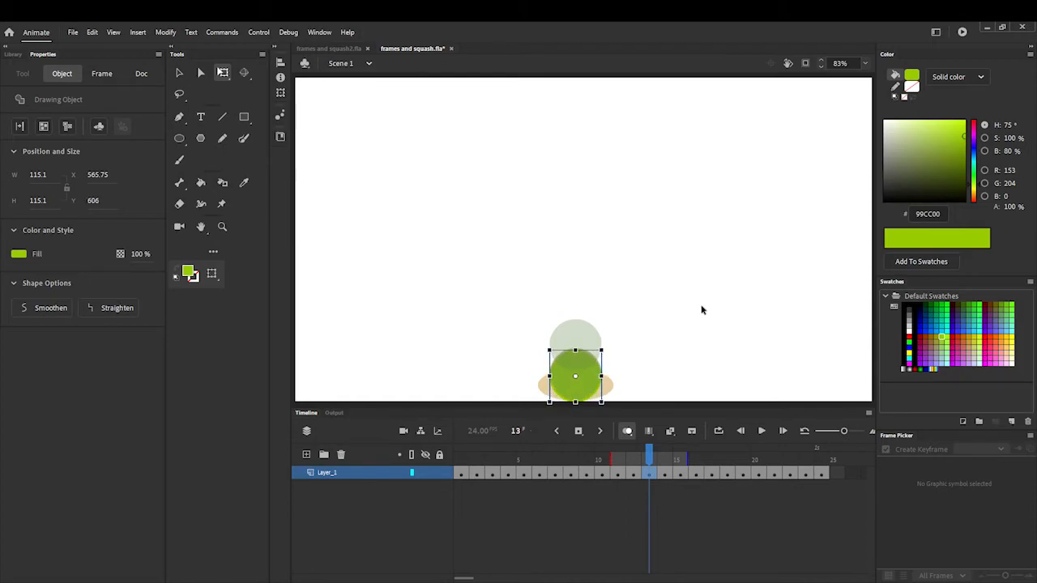
pyautogui.press('Up')
# - Squash the frame 13 ball to about 141.55 wide by 93.55 high and lower it to Y 625.2, touching the ground
pyautogui.moveTo(548, 375); pyautogui.dragTo(576, 358)
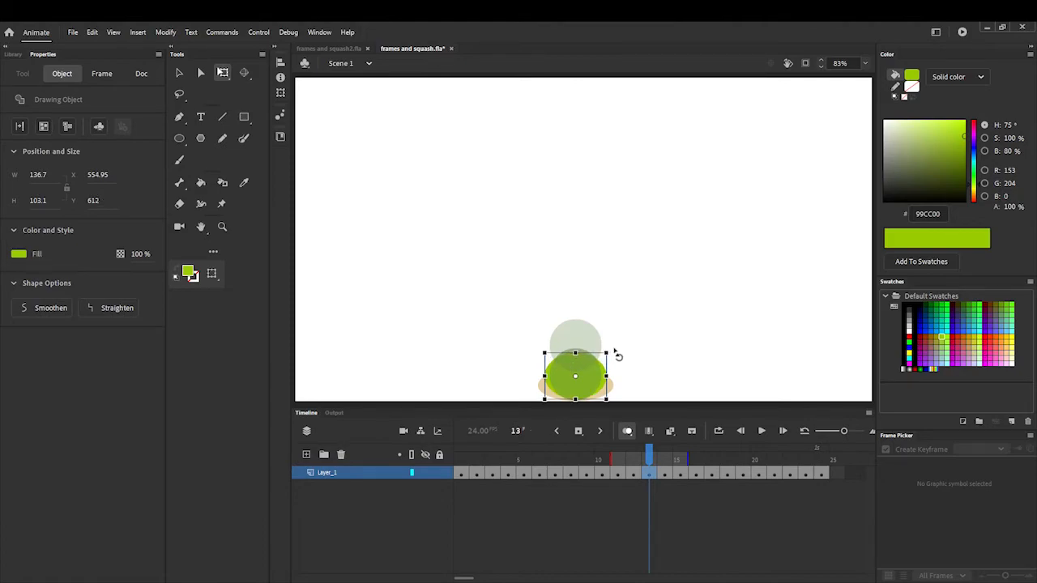
pyautogui.press('Down')
pyautogui.press('Down')
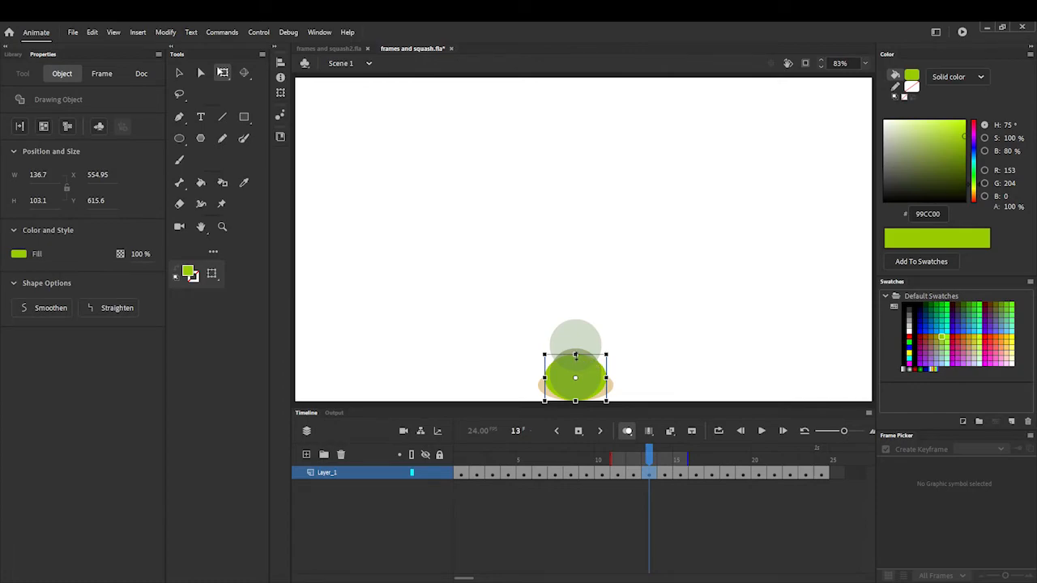
pyautogui.moveTo(576, 356); pyautogui.dragTo(576, 359)
pyautogui.press('Down')
pyautogui.press('Down')
pyautogui.press('Down')
pyautogui.press('Down')
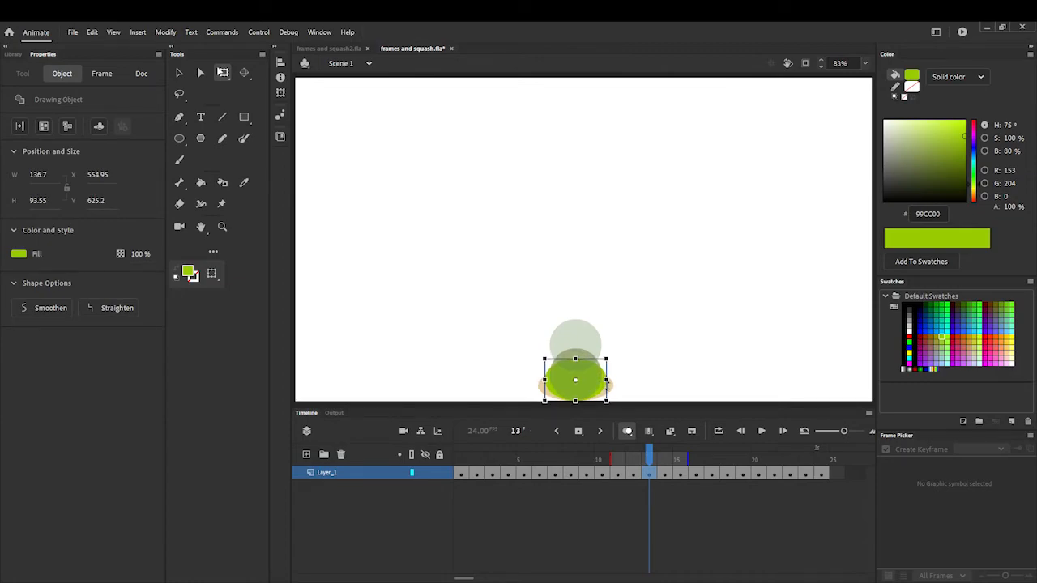
pyautogui.moveTo(608, 380); pyautogui.dragTo(608, 379)
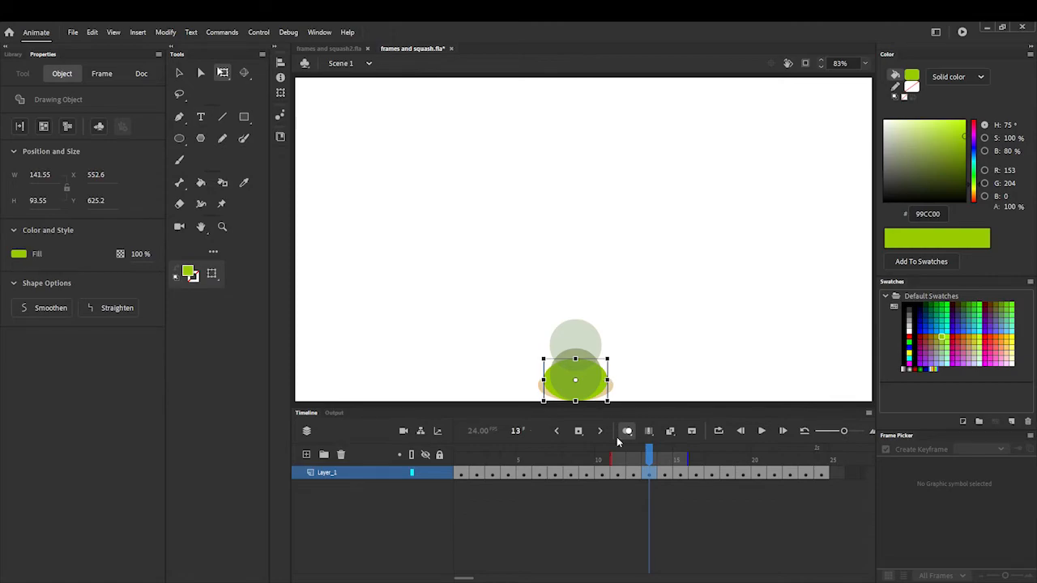
# - Play the animation from frame 1 and preview the bounce as a test movie
pyautogui.moveTo(647, 451); pyautogui.dragTo(612, 463)
pyautogui.moveTo(646, 463); pyautogui.dragTo(468, 475)
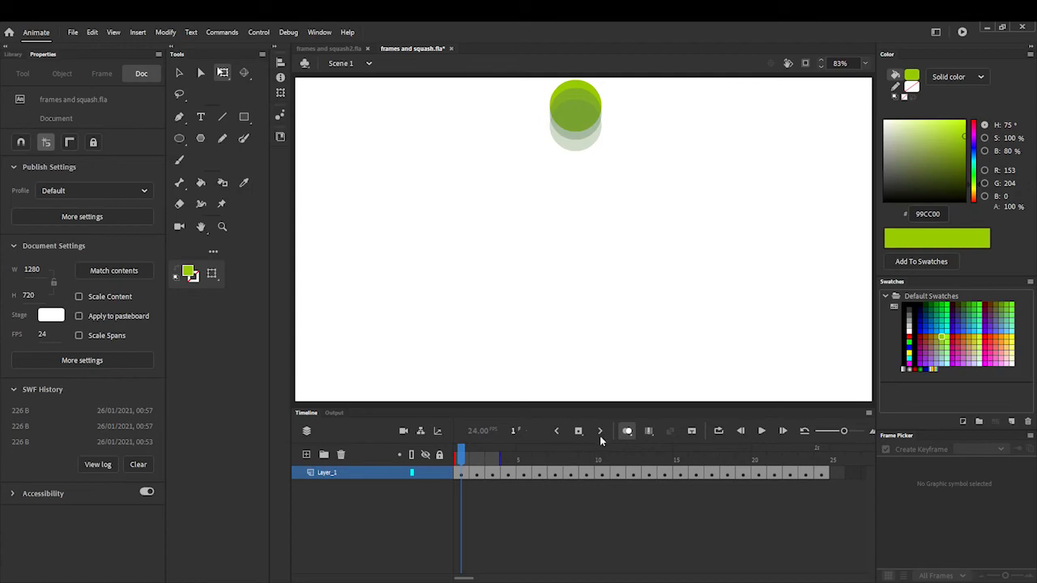
pyautogui.click(761, 431)
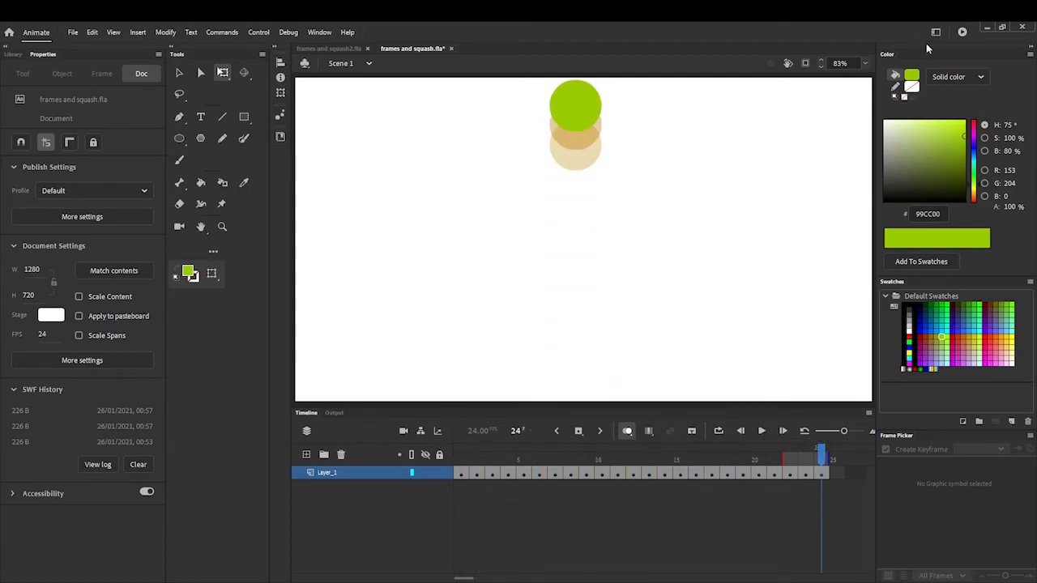
pyautogui.click(961, 33)
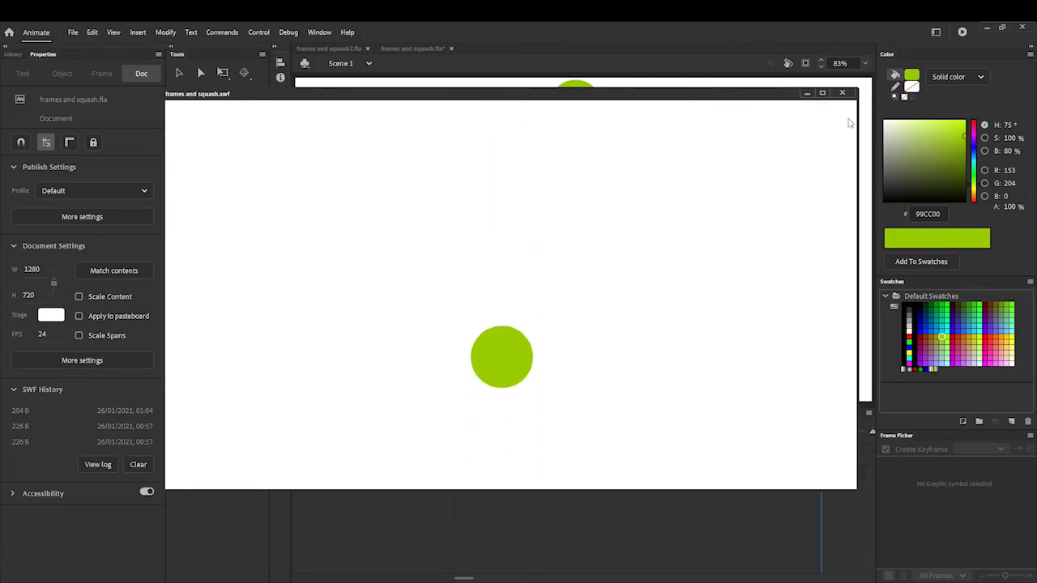
pyautogui.click(842, 94)
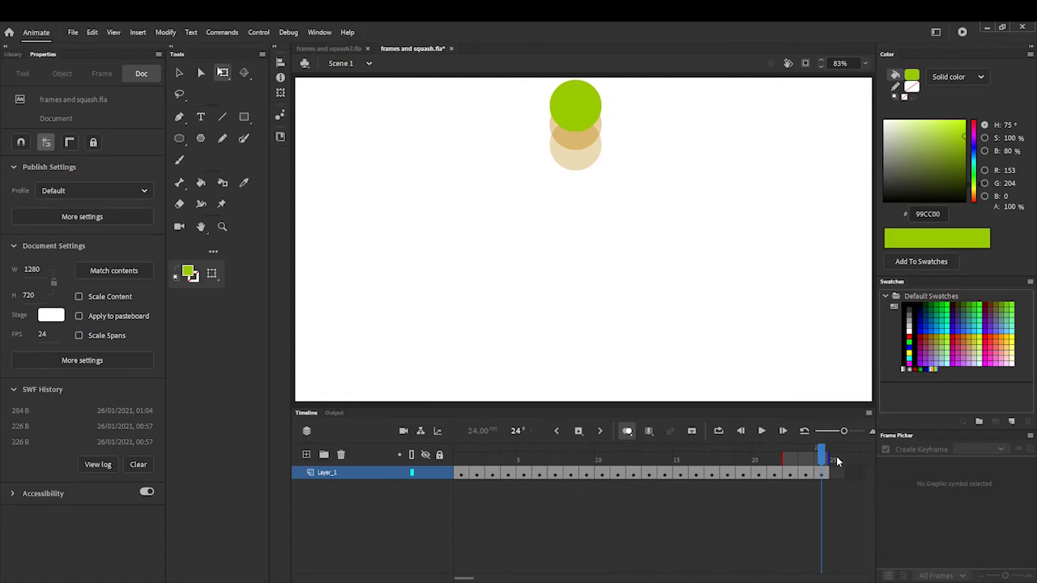
# - Raise the ball in frame 4 slightly to Y 72
pyautogui.moveTo(824, 453); pyautogui.dragTo(506, 476)
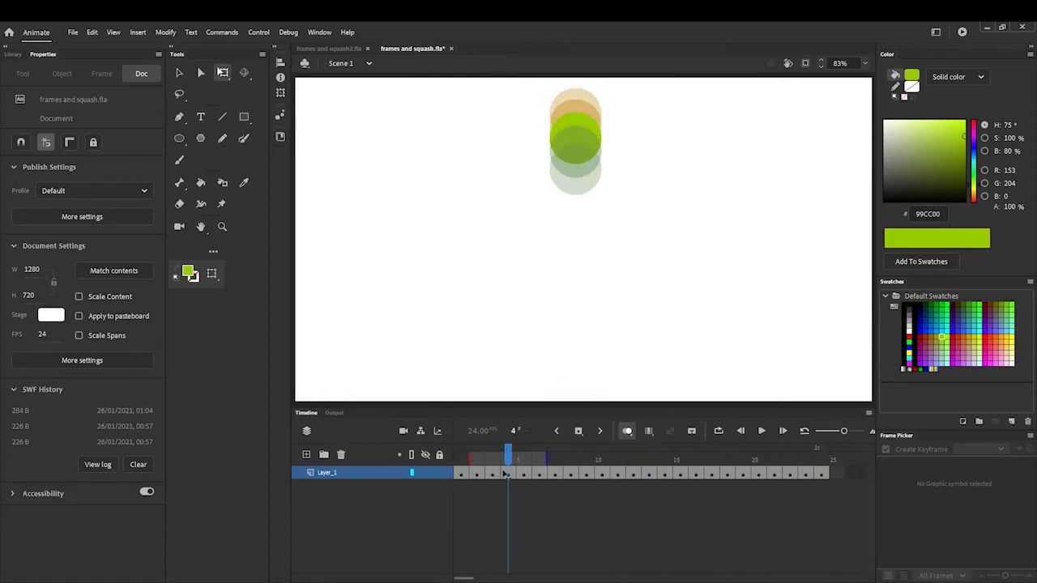
pyautogui.click(589, 132)
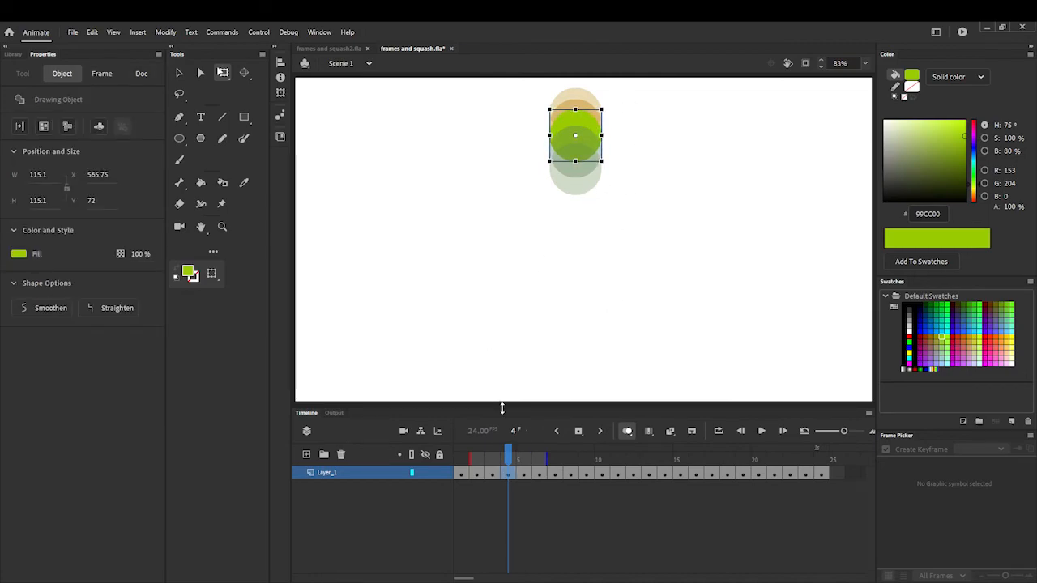
# - Raise the ball in frame 5 slightly to Y 94.8
pyautogui.click(507, 455)
pyautogui.click(523, 455)
pyautogui.click(656, 148)
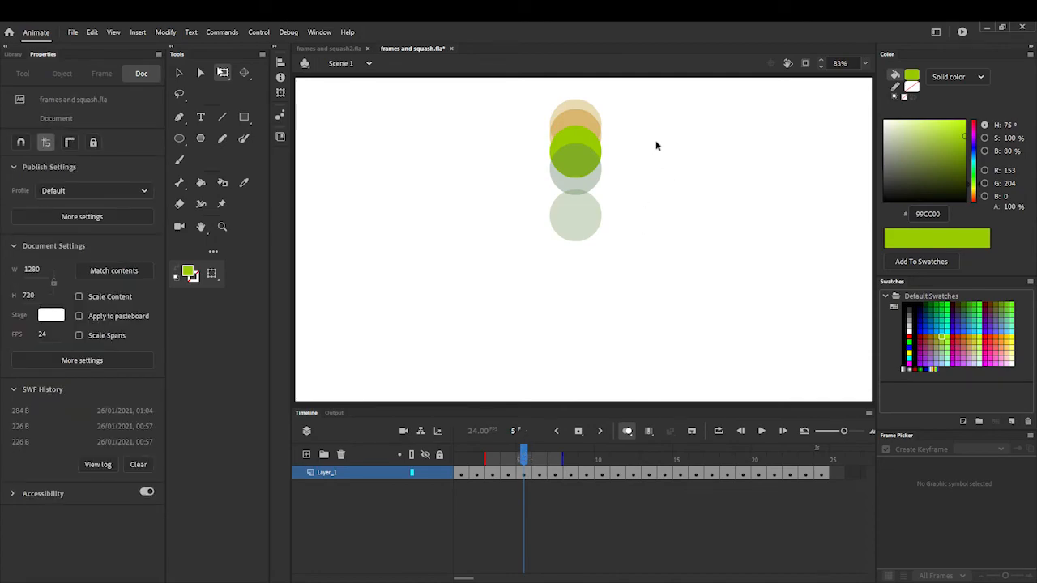
pyautogui.click(587, 150)
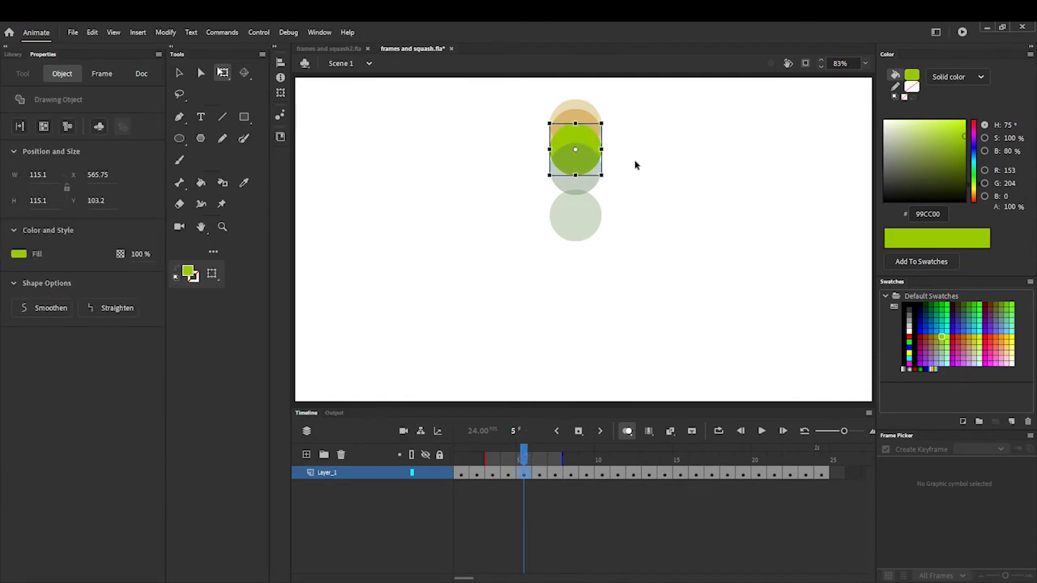
# - Raise the ball in frame 6 slightly to Y 138
pyautogui.click(538, 456)
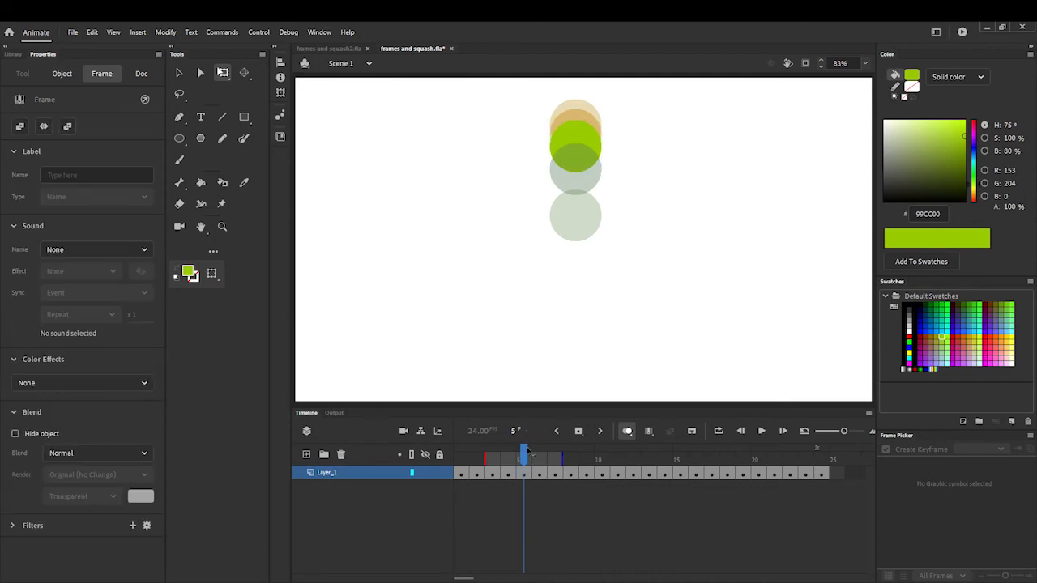
pyautogui.click(603, 185)
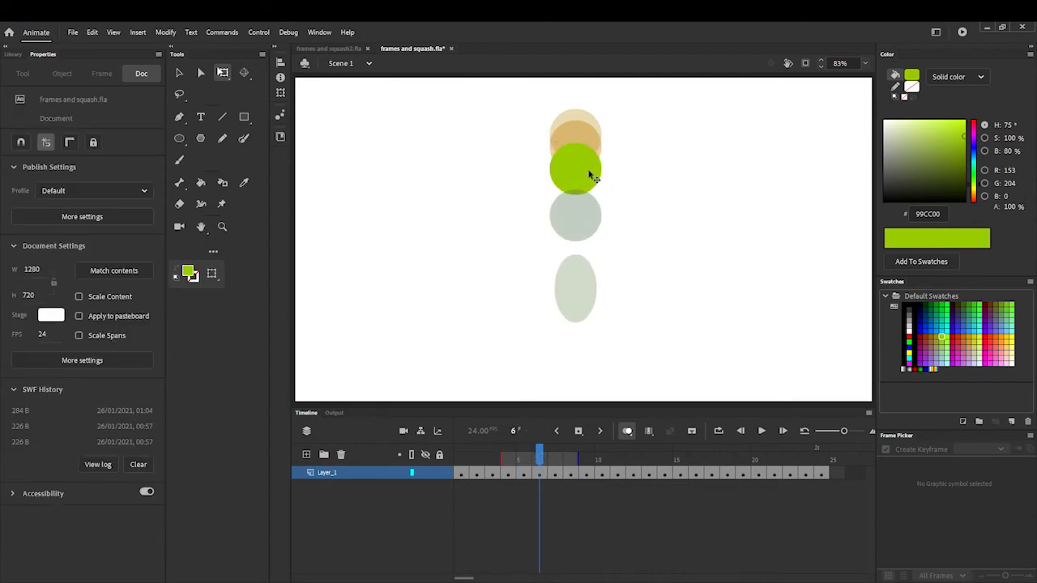
pyautogui.click(591, 176)
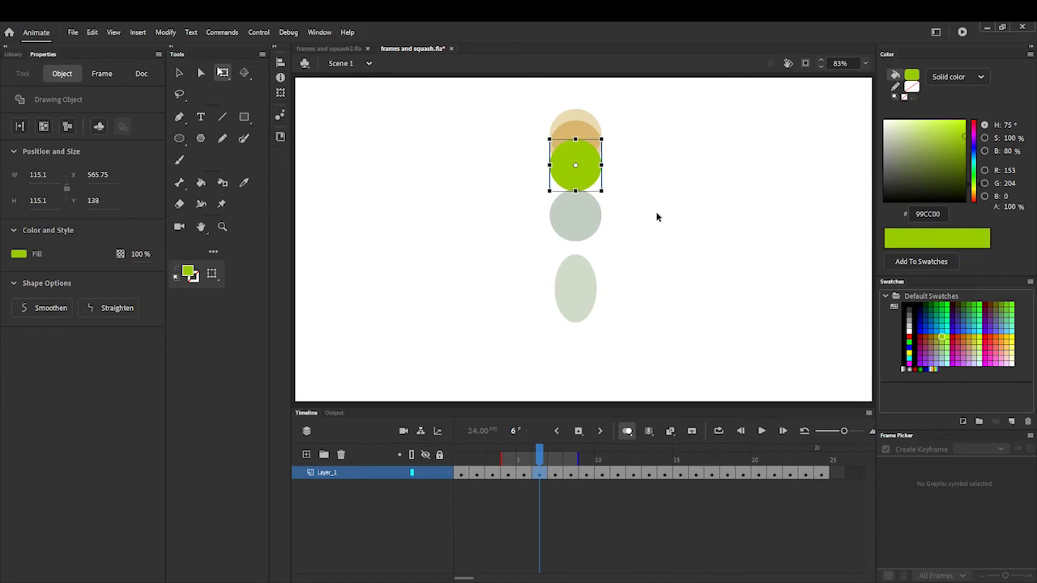
# - Return to frame 1 and preview the respaced bounce as a test movie
pyautogui.moveTo(539, 455); pyautogui.dragTo(438, 457)
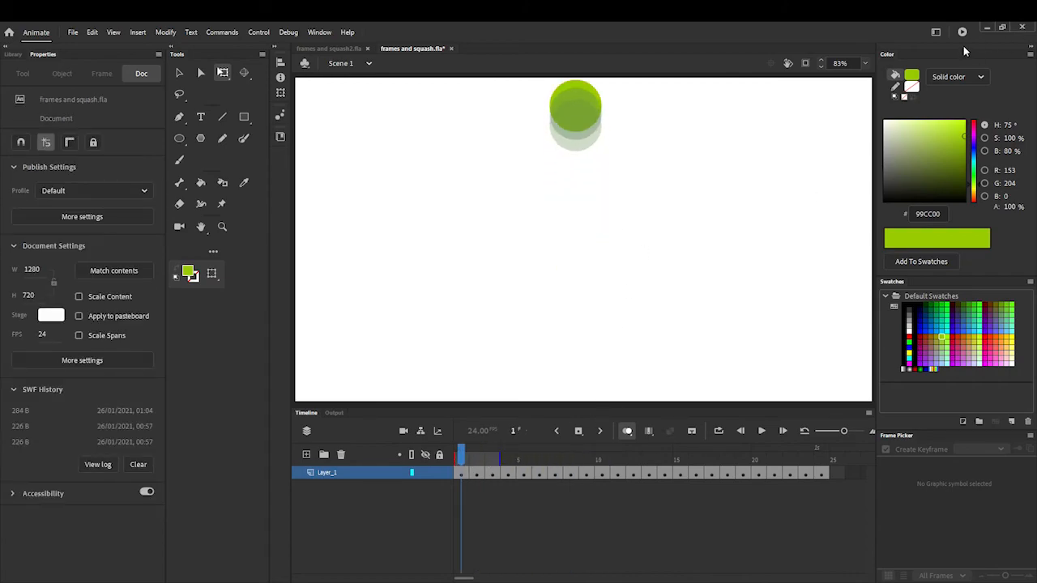
pyautogui.click(962, 31)
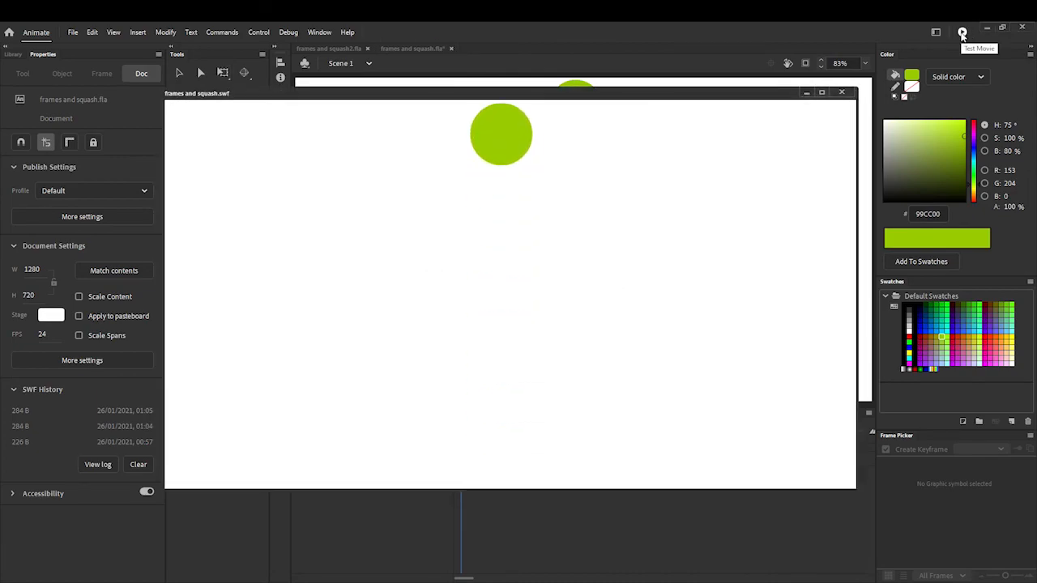